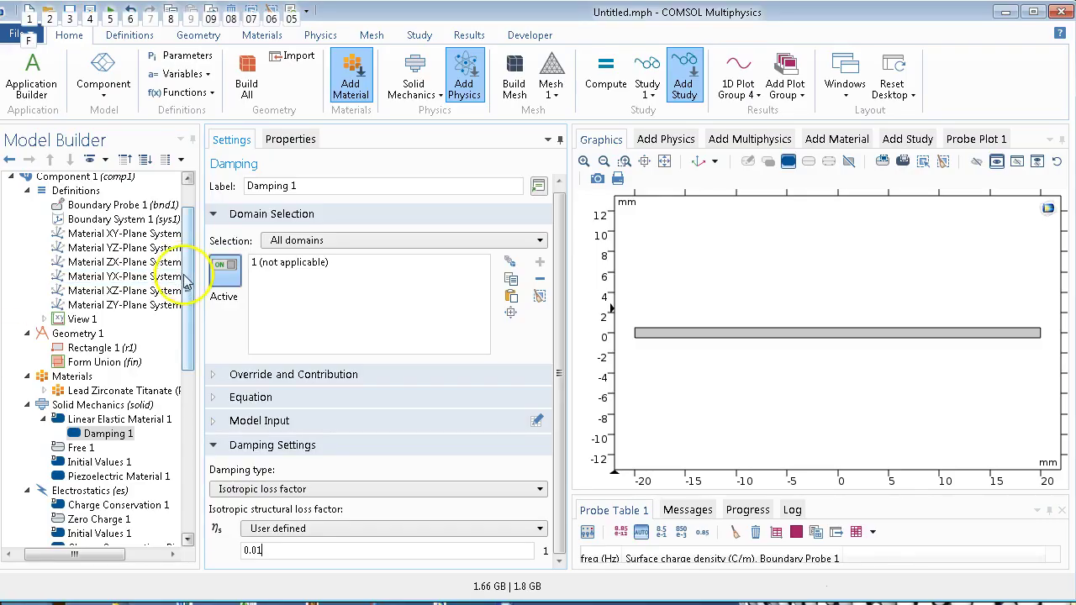
Step: Review the global materials, the 40 × 1 mm Rectangle 1 and PZT-4 properties, then Solid Mechanics
{"action": "scroll", "coordinate": [193, 223], "scroll_direction": "up", "scroll_amount": 1}
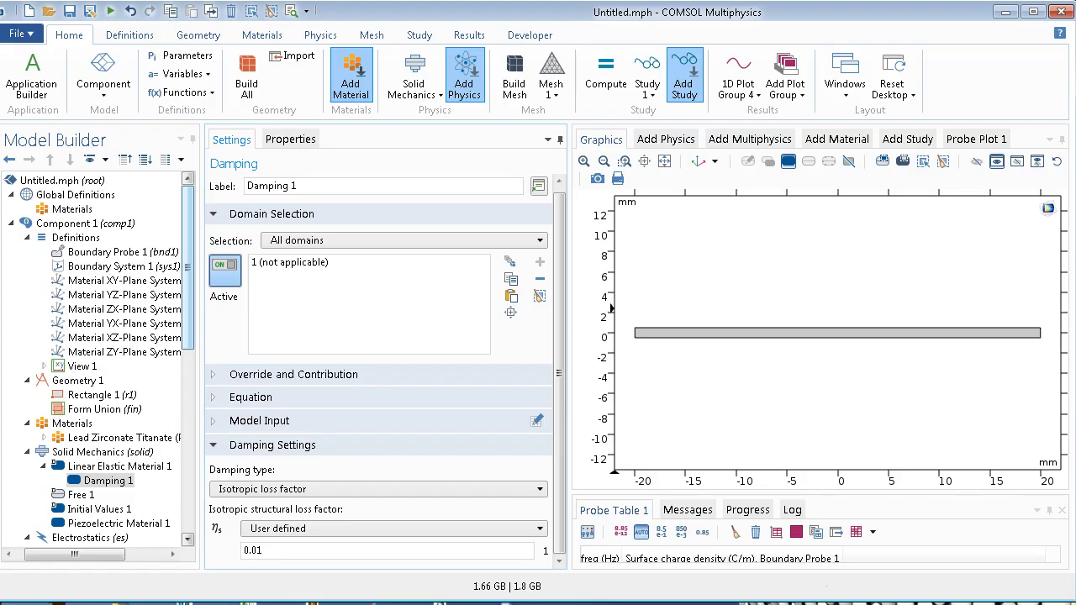
{"action": "left_click", "coordinate": [67, 223]}
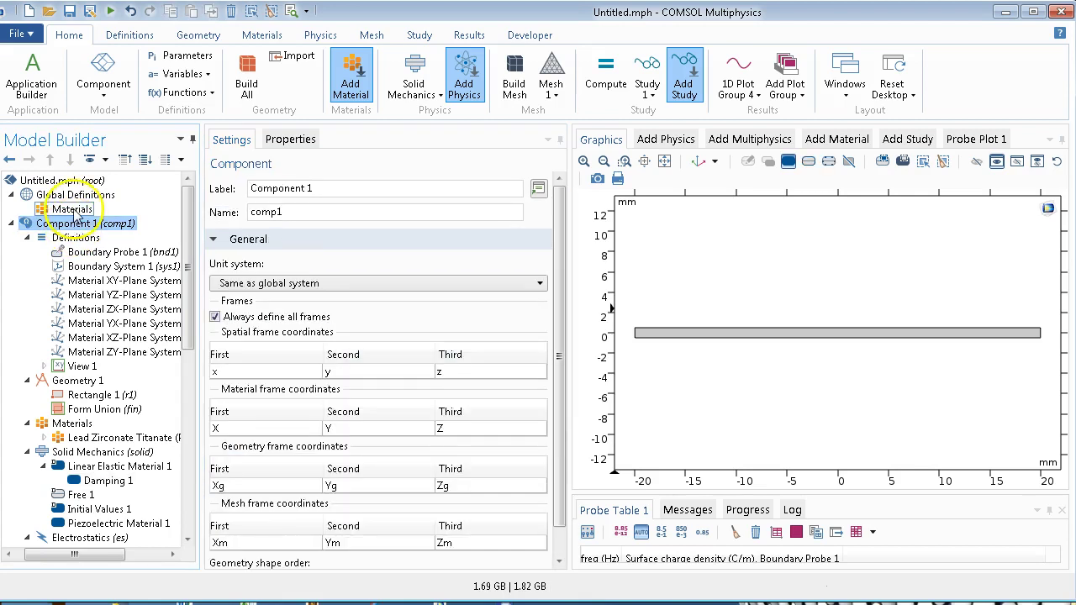
{"action": "left_click", "coordinate": [73, 209]}
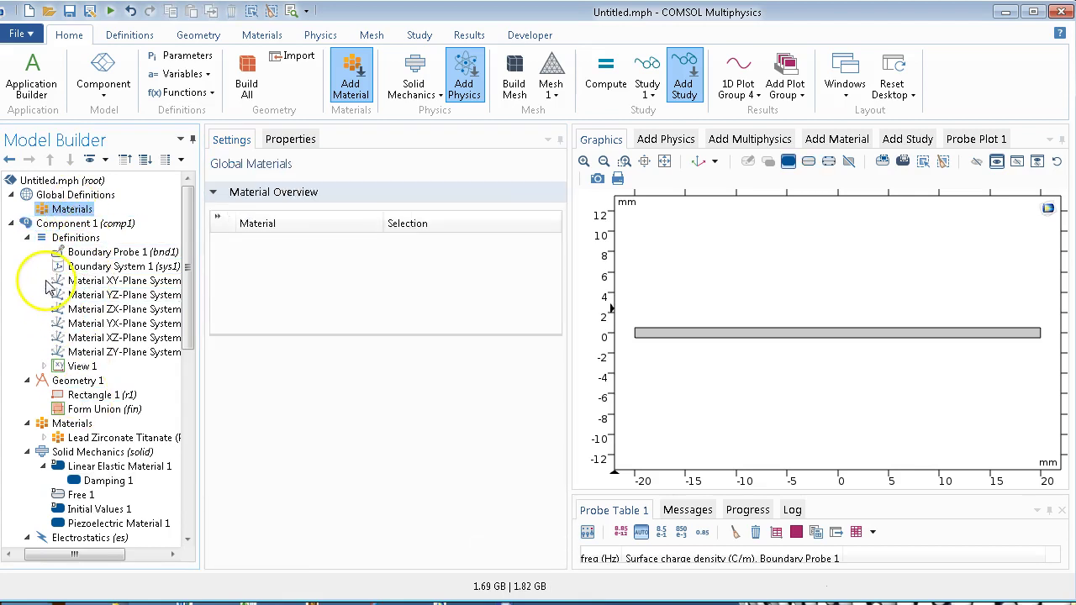
{"action": "left_click", "coordinate": [27, 237]}
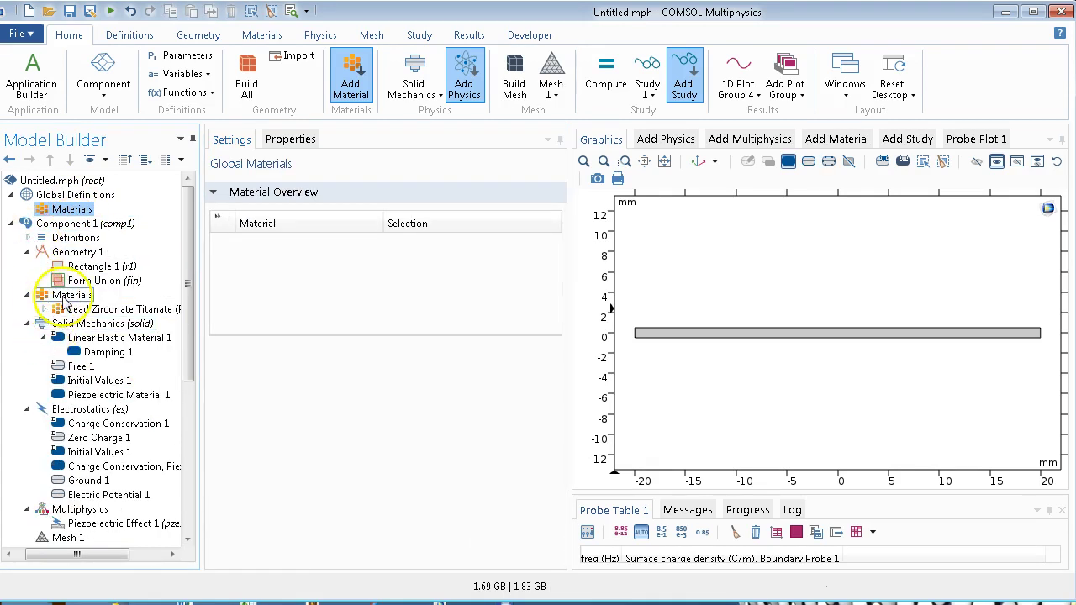
{"action": "left_click", "coordinate": [80, 268]}
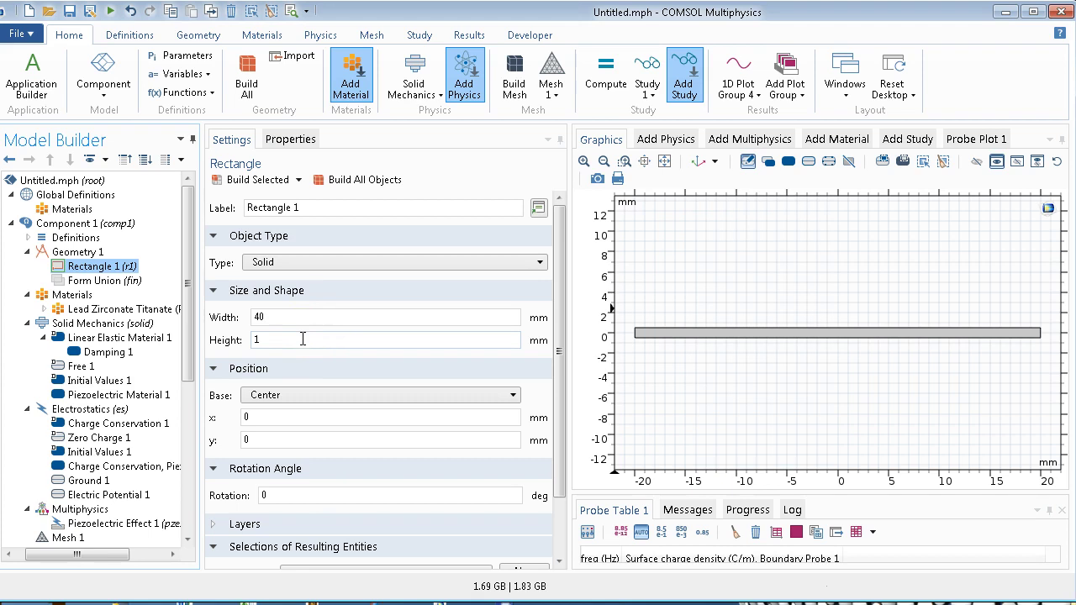
{"action": "left_click", "coordinate": [77, 310]}
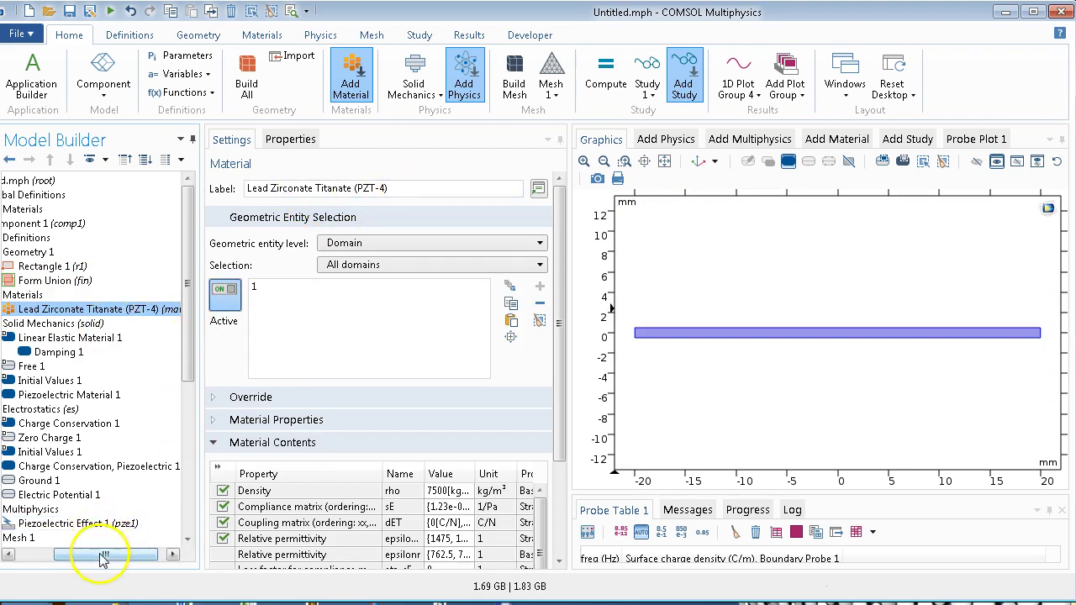
{"action": "left_click_drag", "start_coordinate": [101, 555], "coordinate": [29, 555]}
{"action": "left_click", "coordinate": [144, 325]}
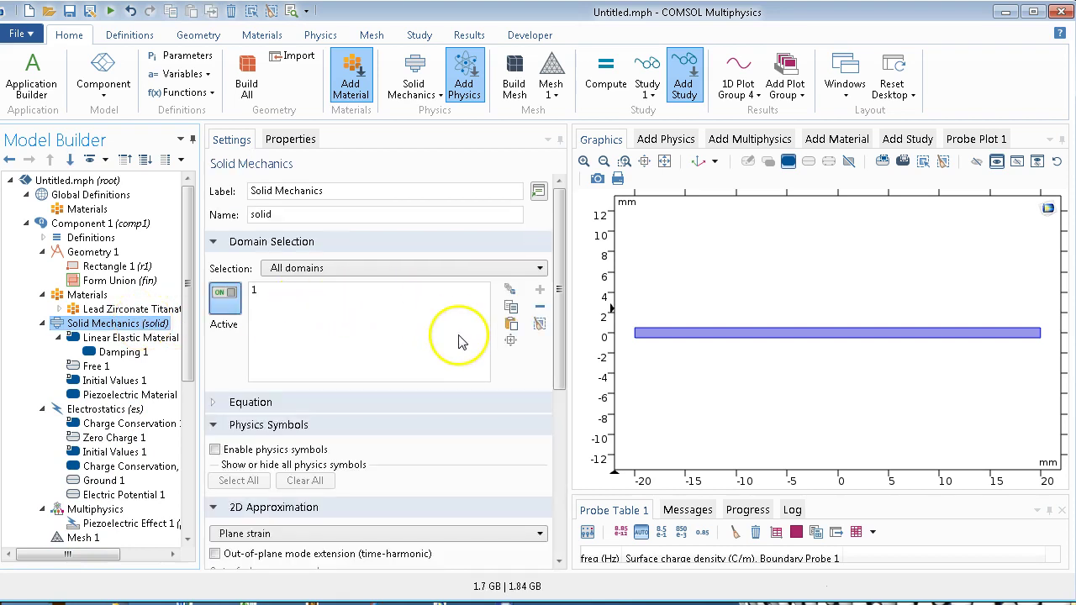
{"action": "left_click_drag", "start_coordinate": [559, 321], "coordinate": [565, 419]}
{"action": "left_click", "coordinate": [352, 478]}
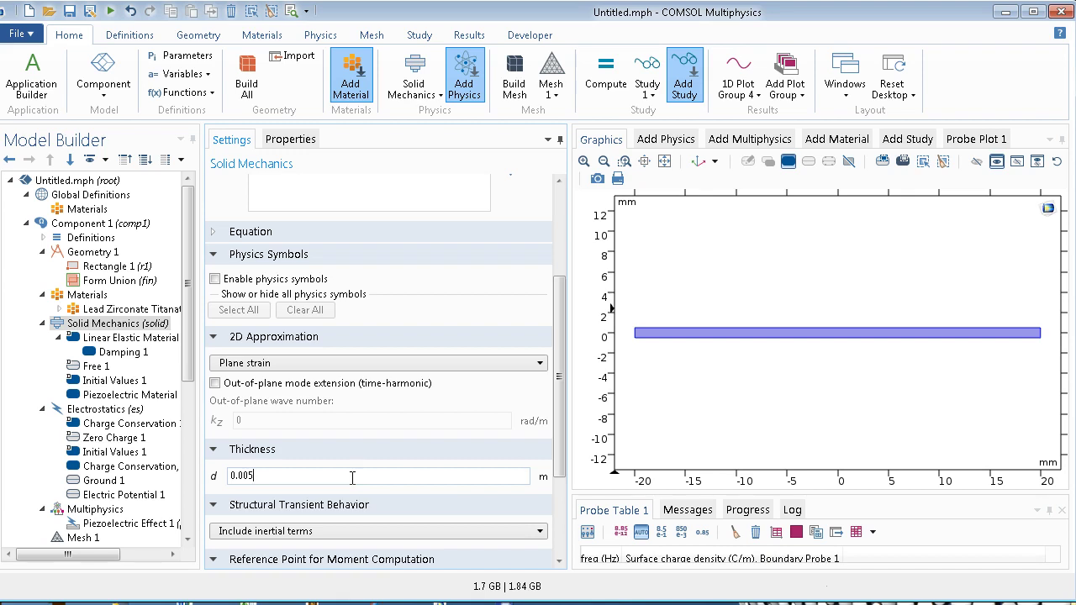
Step: Inspect Linear Elastic Material 1 and its subfeature options, then view Damping 1's 0.01 loss factor
{"action": "left_click", "coordinate": [84, 338]}
{"action": "left_click", "coordinate": [95, 354]}
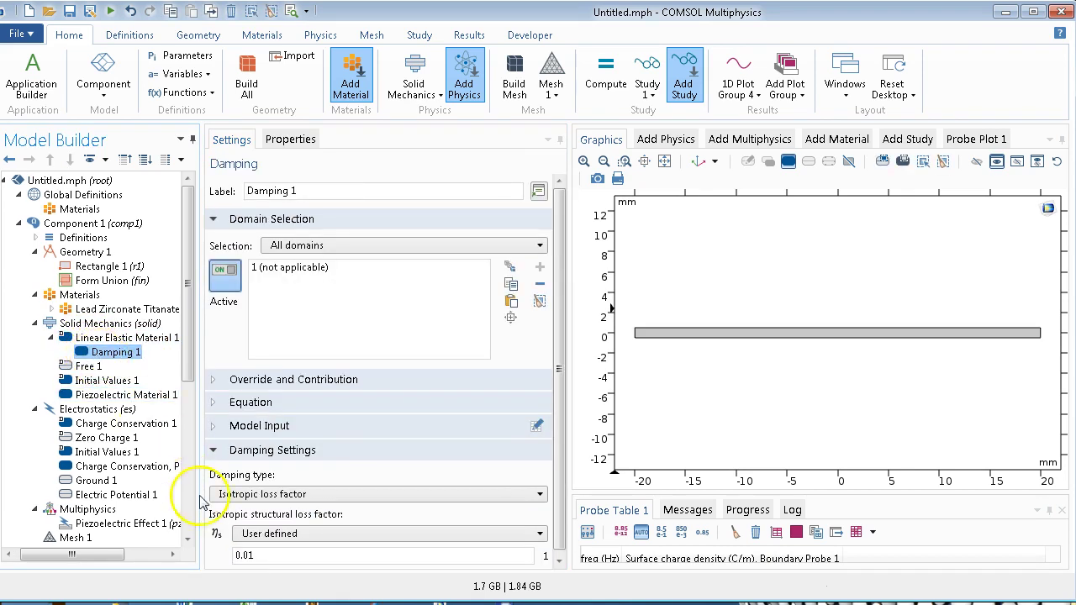
{"action": "right_click", "coordinate": [102, 341]}
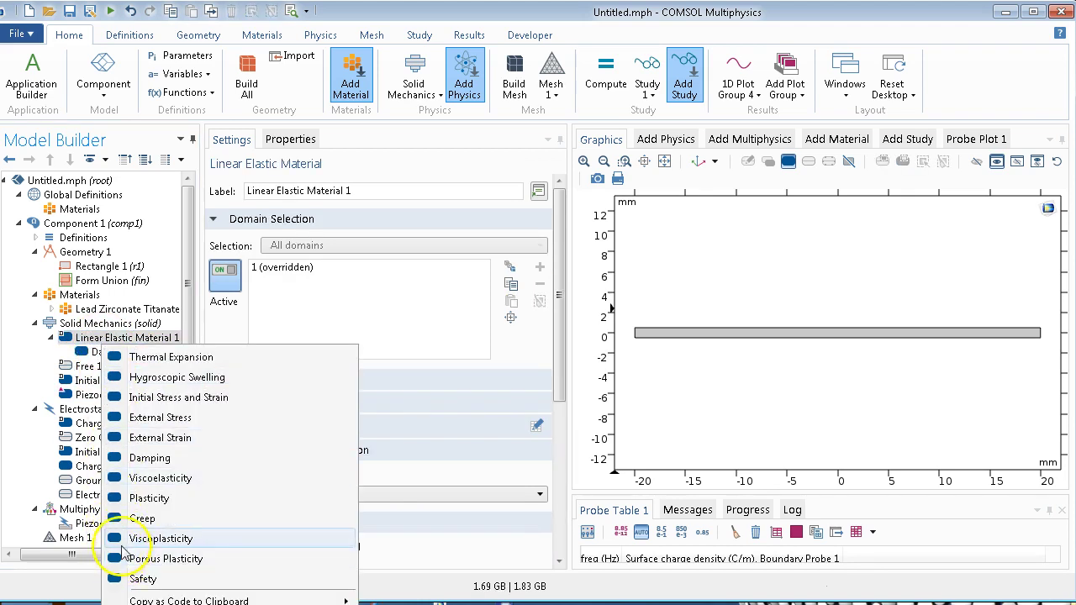
{"action": "left_click", "coordinate": [80, 353]}
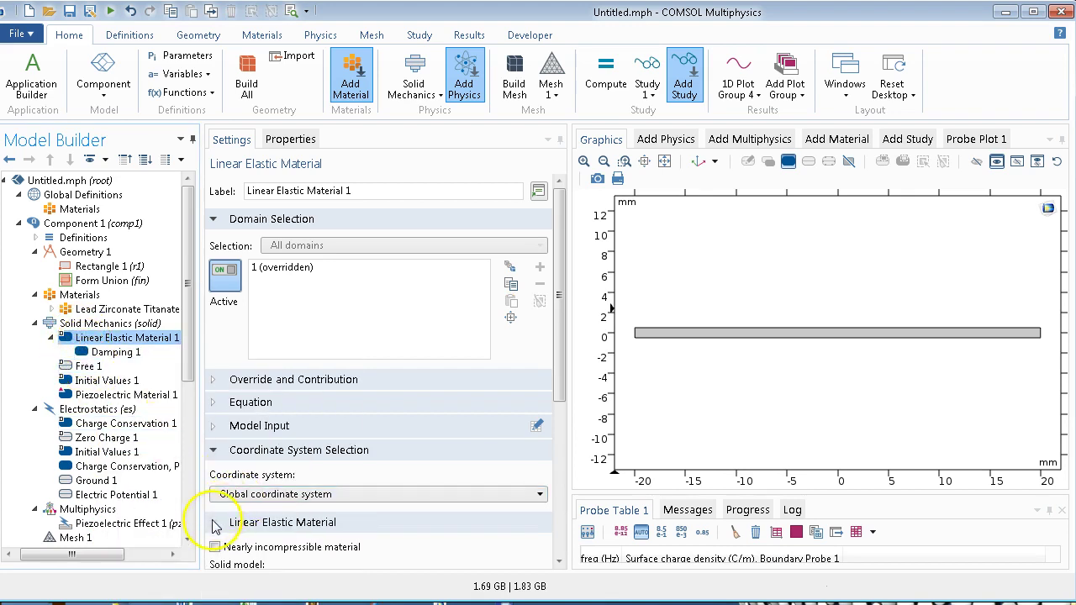
{"action": "scroll", "coordinate": [563, 424], "scroll_direction": "down", "scroll_amount": 1}
{"action": "scroll", "coordinate": [563, 425], "scroll_direction": "down", "scroll_amount": 5}
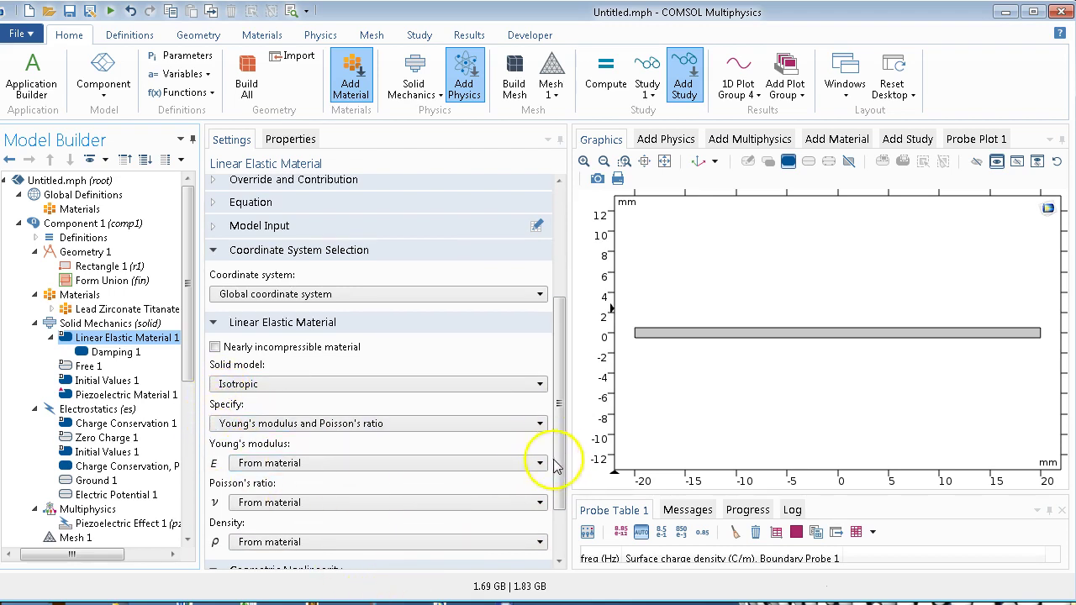
{"action": "scroll", "coordinate": [480, 487], "scroll_direction": "down", "scroll_amount": 3}
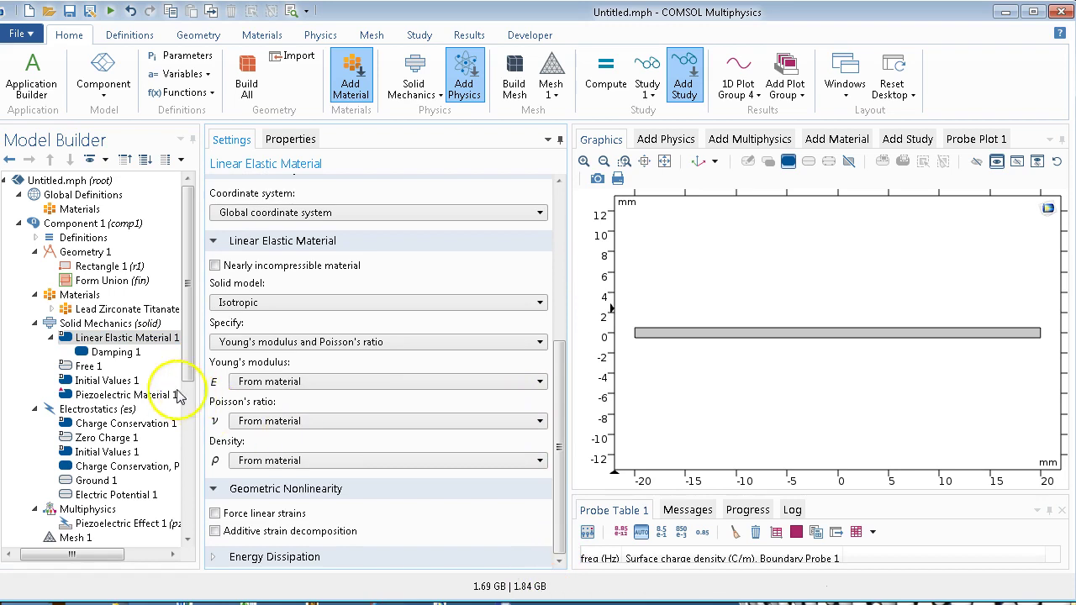
{"action": "left_click", "coordinate": [103, 352]}
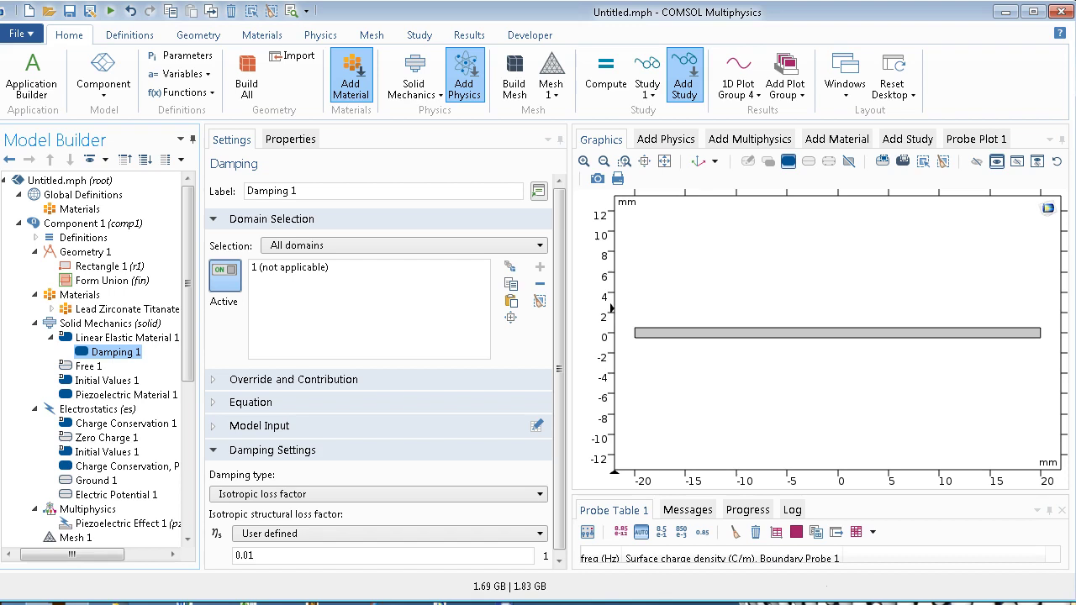
Step: Review the loss factor, Free 1, initial values, piezoelectric material, Ground 1 and the 1 V potential
{"action": "left_click", "coordinate": [253, 556]}
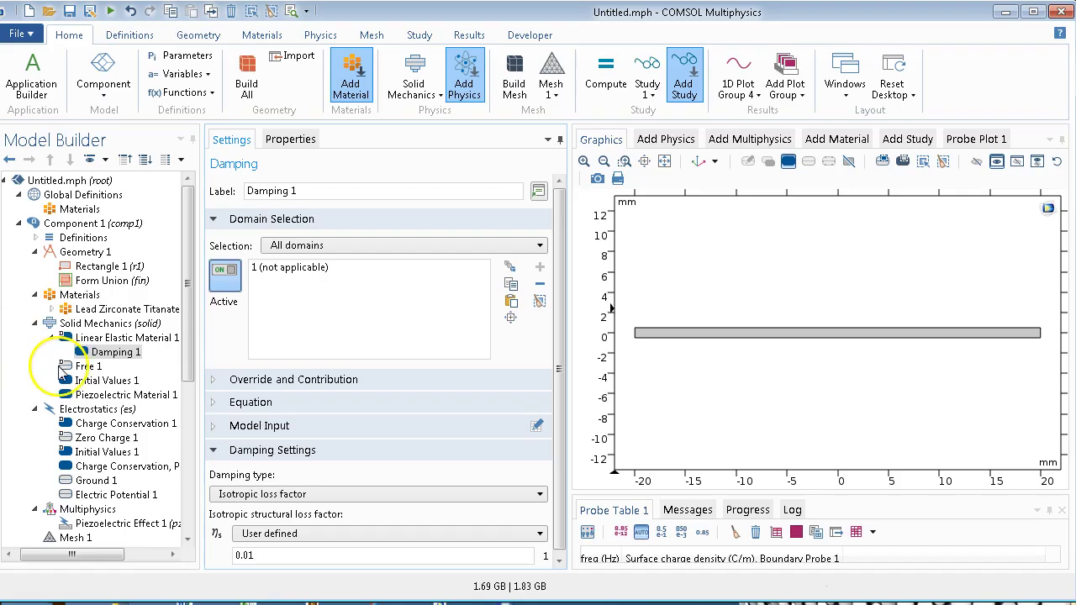
{"action": "left_click", "coordinate": [87, 367]}
{"action": "left_click", "coordinate": [102, 381]}
{"action": "left_click", "coordinate": [100, 395]}
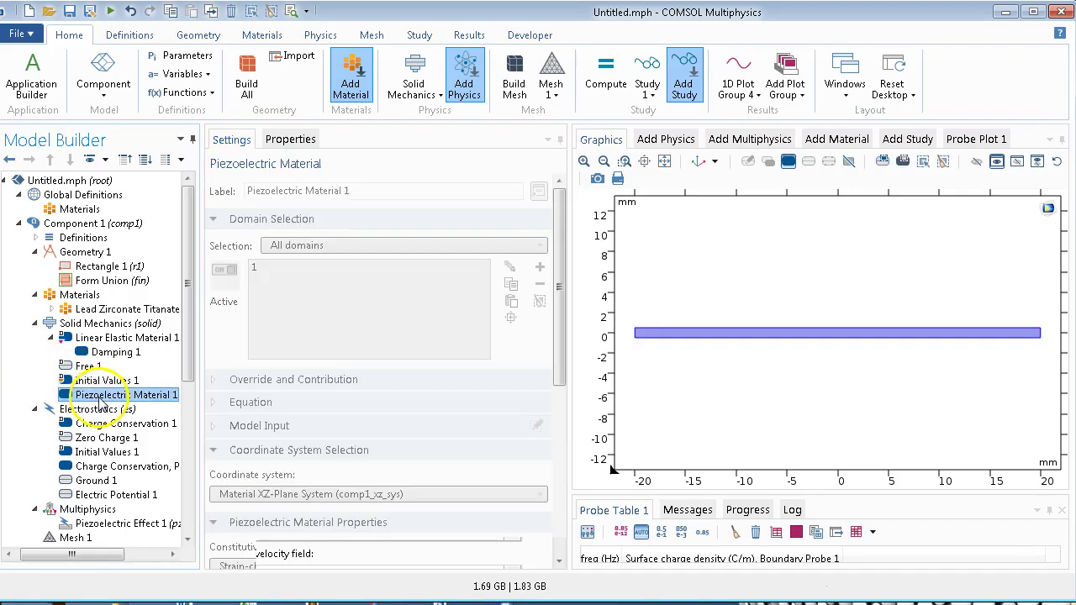
{"action": "left_click", "coordinate": [97, 410]}
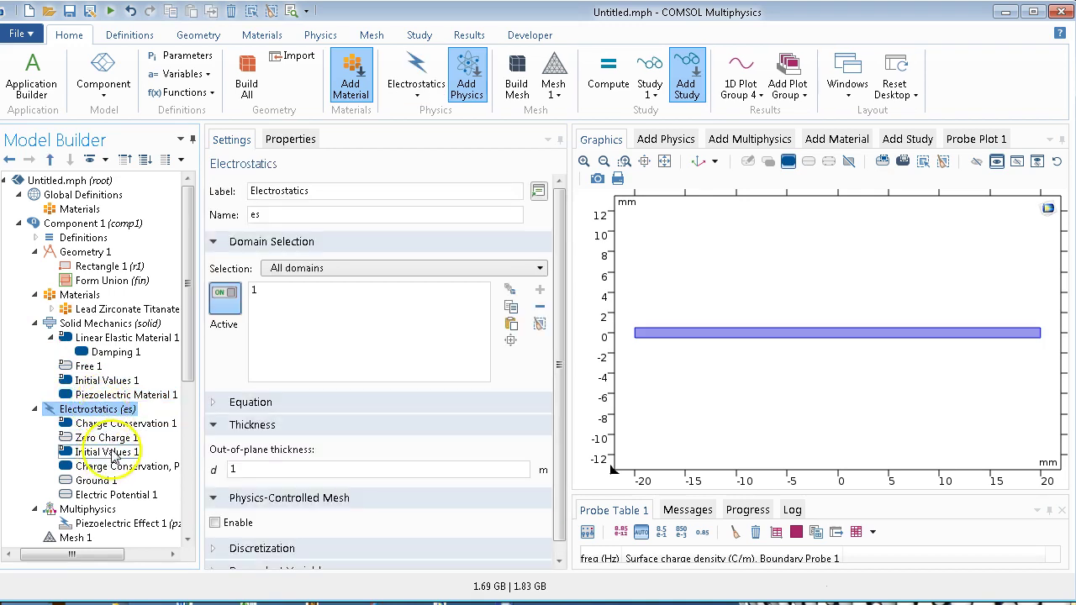
{"action": "left_click", "coordinate": [107, 484]}
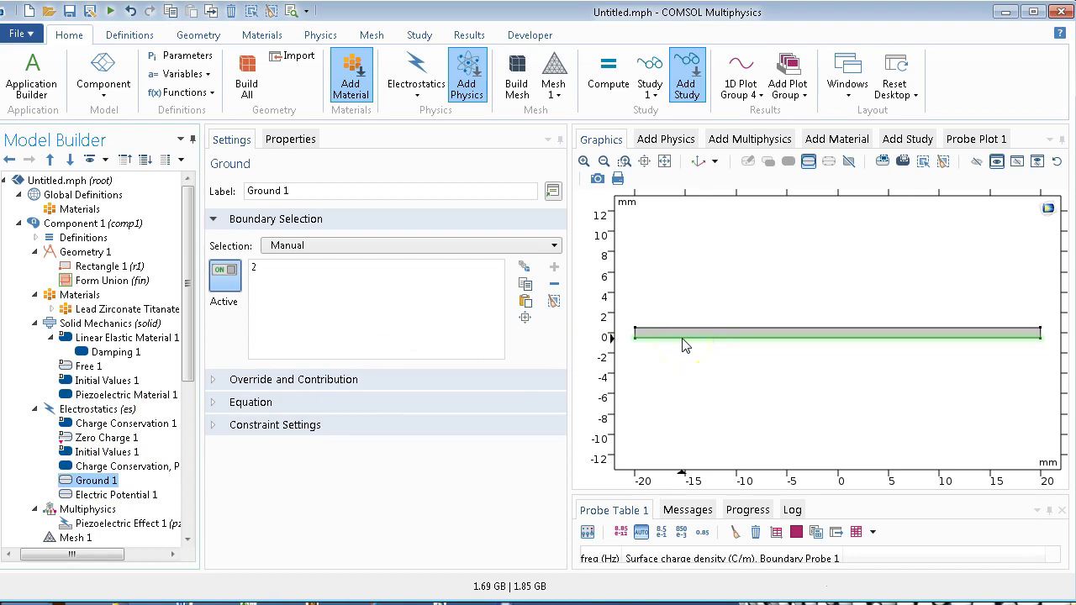
{"action": "left_click", "coordinate": [128, 495]}
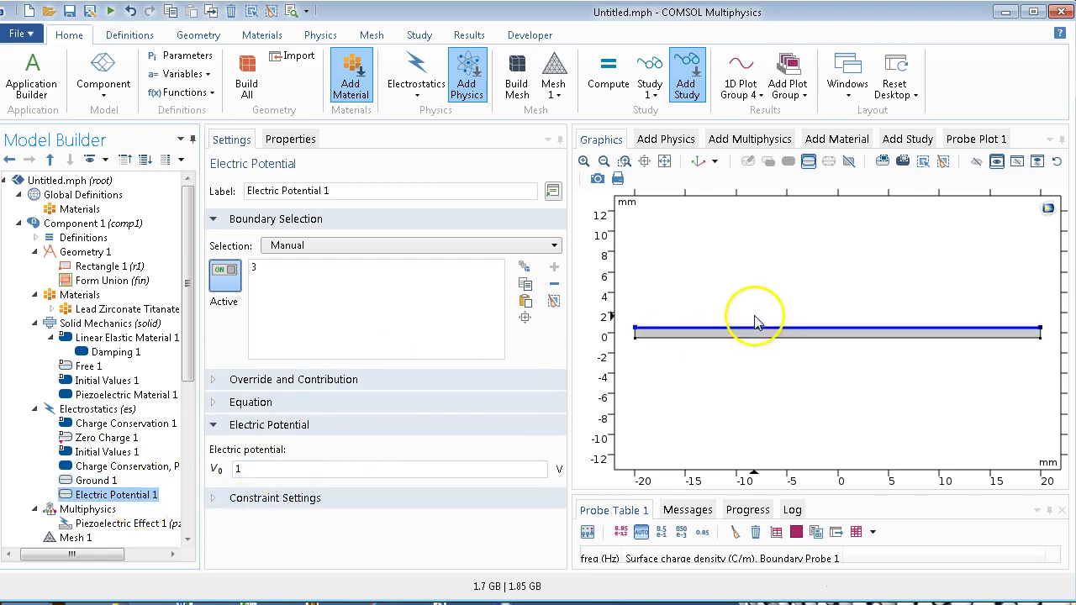
{"action": "double_click", "coordinate": [372, 469]}
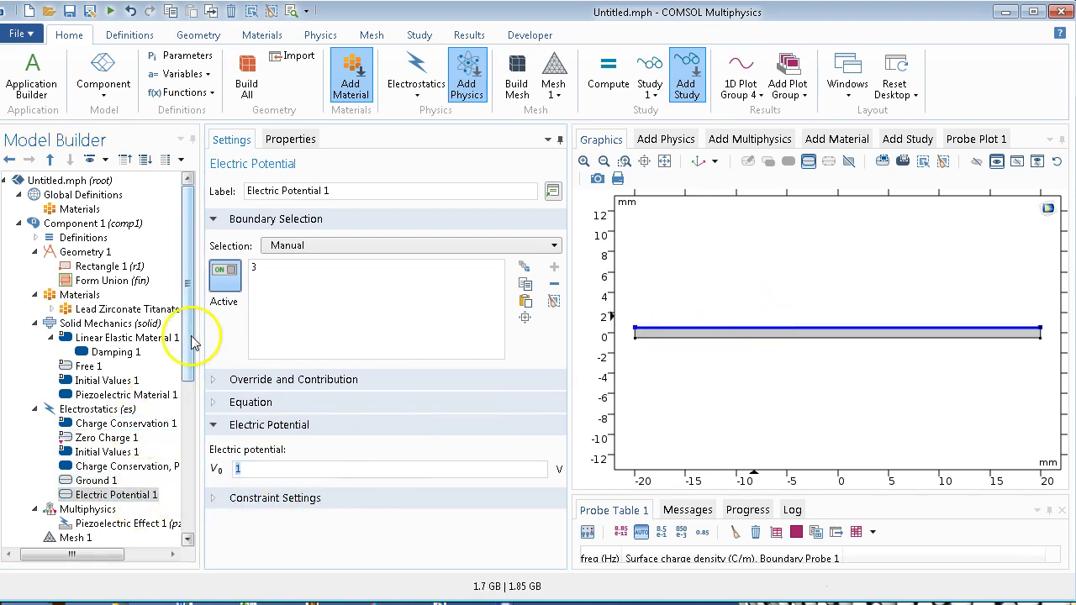
{"action": "scroll", "coordinate": [180, 337], "scroll_direction": "down", "scroll_amount": 4}
Step: Check the range(1000,1000,100000) Hz frequency-domain step, then expand Definitions to the boundary probe
{"action": "left_click", "coordinate": [150, 407]}
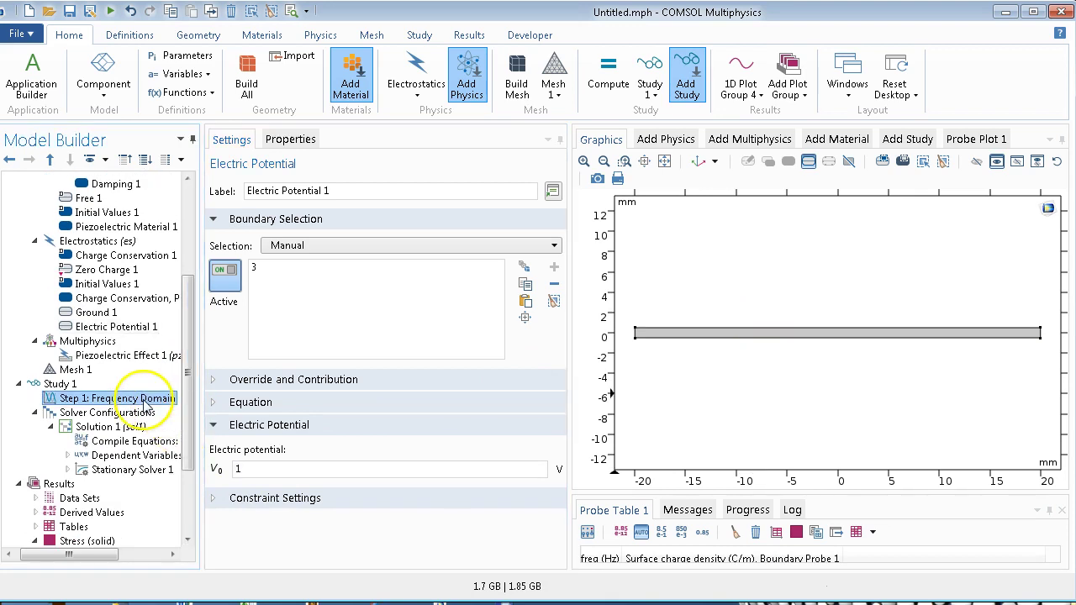
{"action": "scroll", "coordinate": [190, 337], "scroll_direction": "up", "scroll_amount": 1}
{"action": "scroll", "coordinate": [199, 320], "scroll_direction": "up", "scroll_amount": 3}
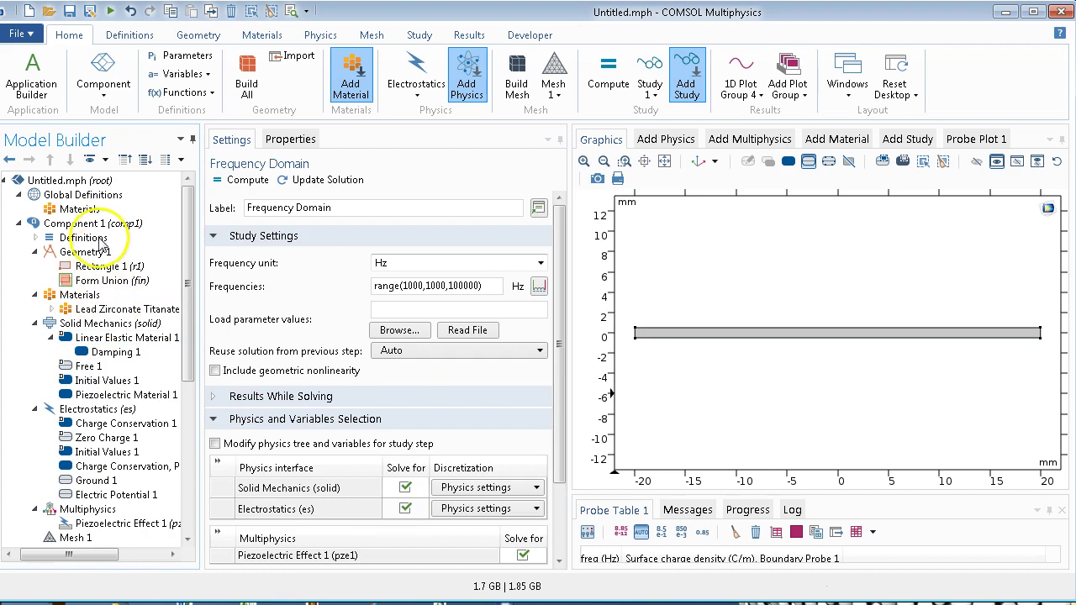
{"action": "left_click", "coordinate": [35, 238]}
{"action": "left_click", "coordinate": [84, 265]}
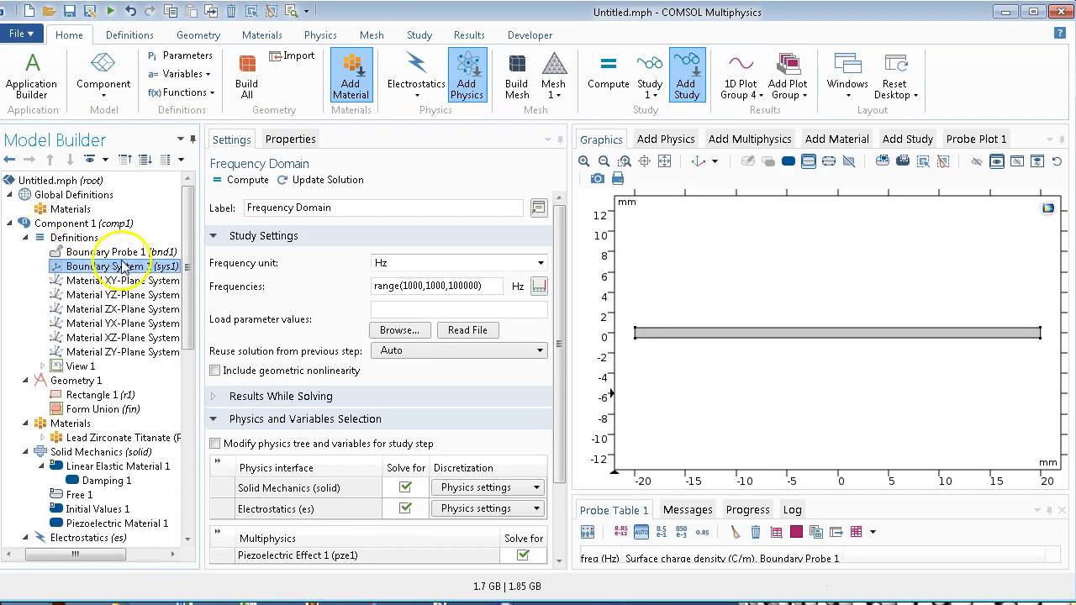
{"action": "left_click", "coordinate": [69, 251]}
Step: Browse the available probe types, then inspect Boundary Probe 1's es.nD expression over boundary 3
{"action": "right_click", "coordinate": [69, 240]}
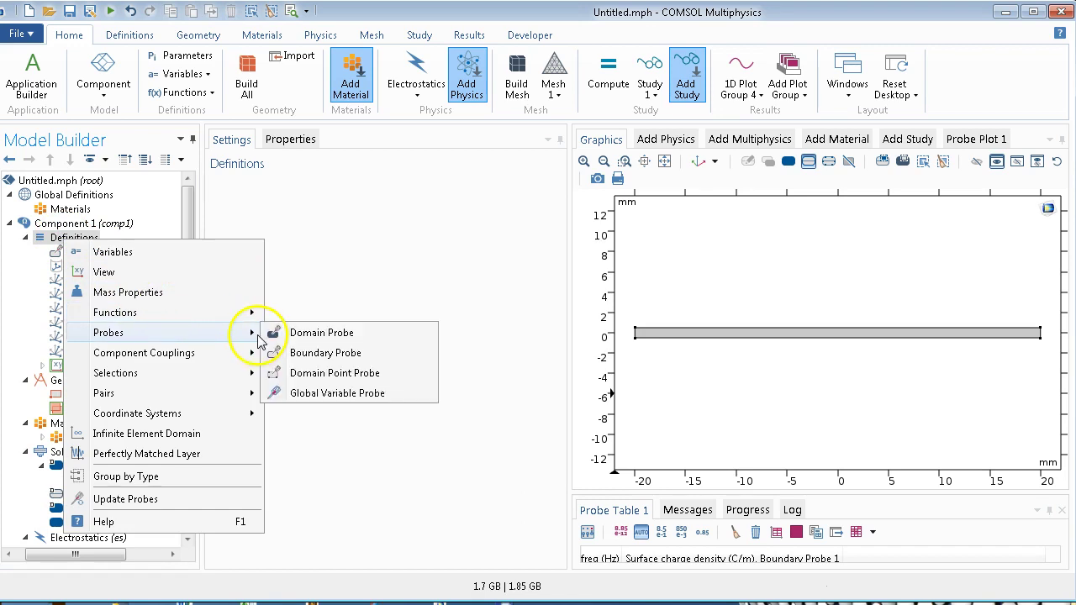
{"action": "left_click", "coordinate": [348, 271]}
{"action": "left_click", "coordinate": [139, 252]}
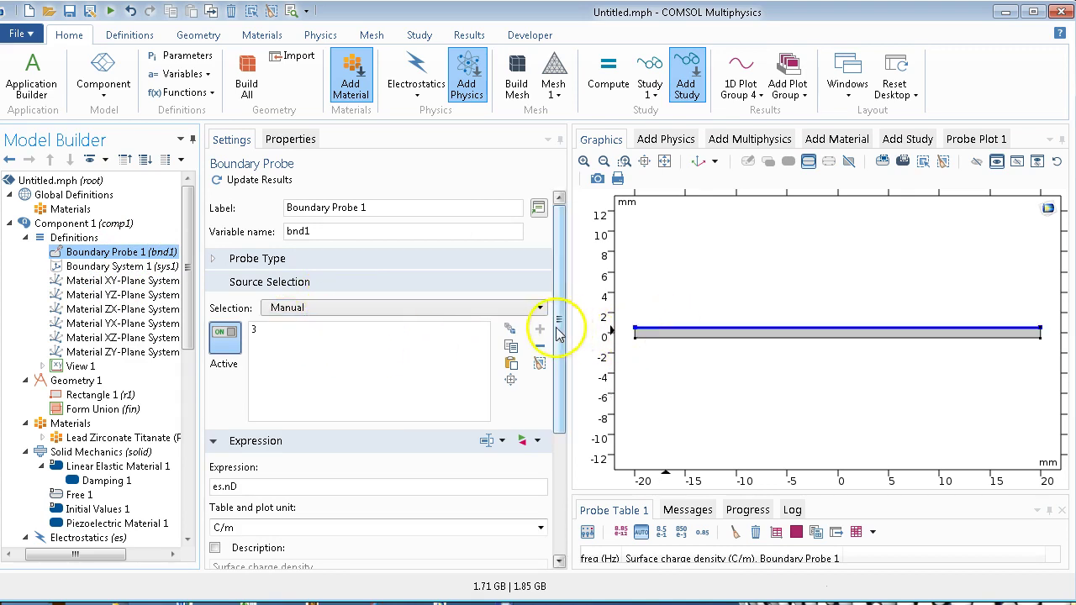
{"action": "left_click_drag", "start_coordinate": [559, 328], "coordinate": [558, 385]}
{"action": "left_click", "coordinate": [471, 388]}
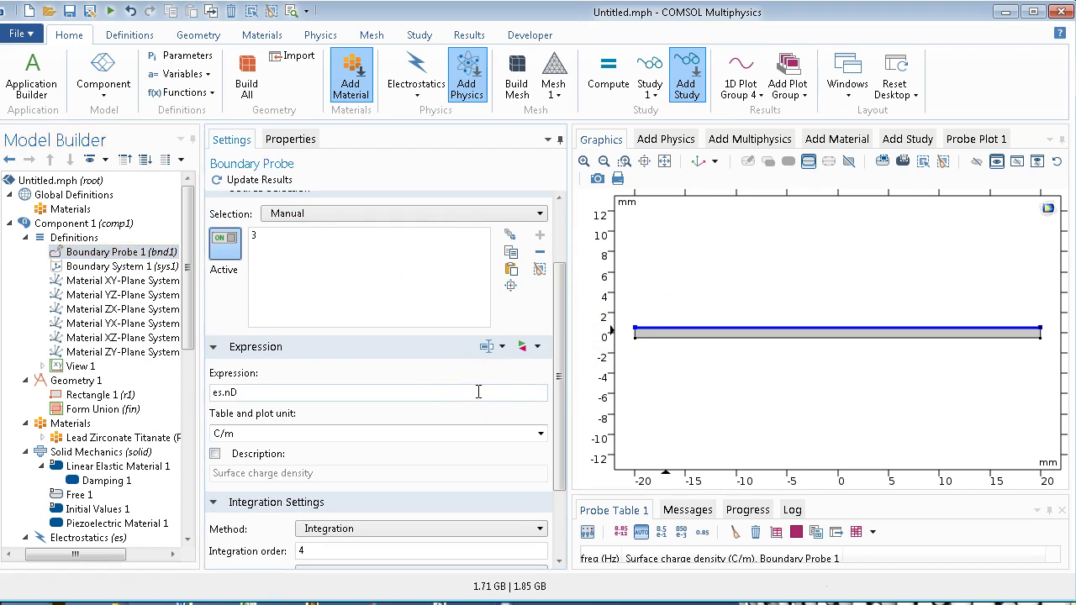
{"action": "left_click", "coordinate": [442, 412]}
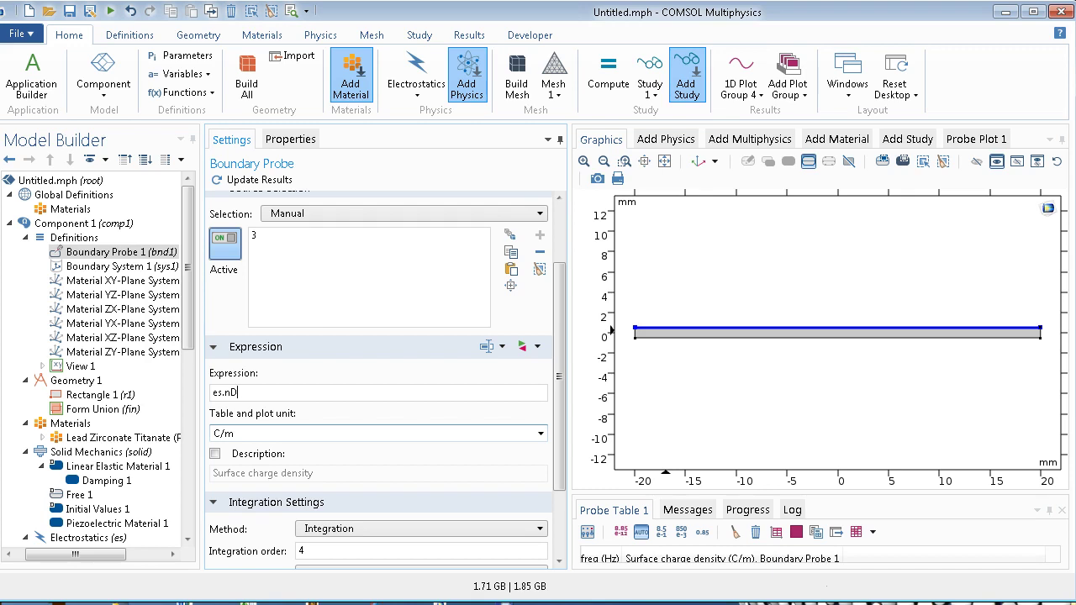
Step: Expand Boundary Probe 1's Probe Type section to show it is an Integral probe
{"action": "left_click_drag", "start_coordinate": [557, 288], "coordinate": [572, 217]}
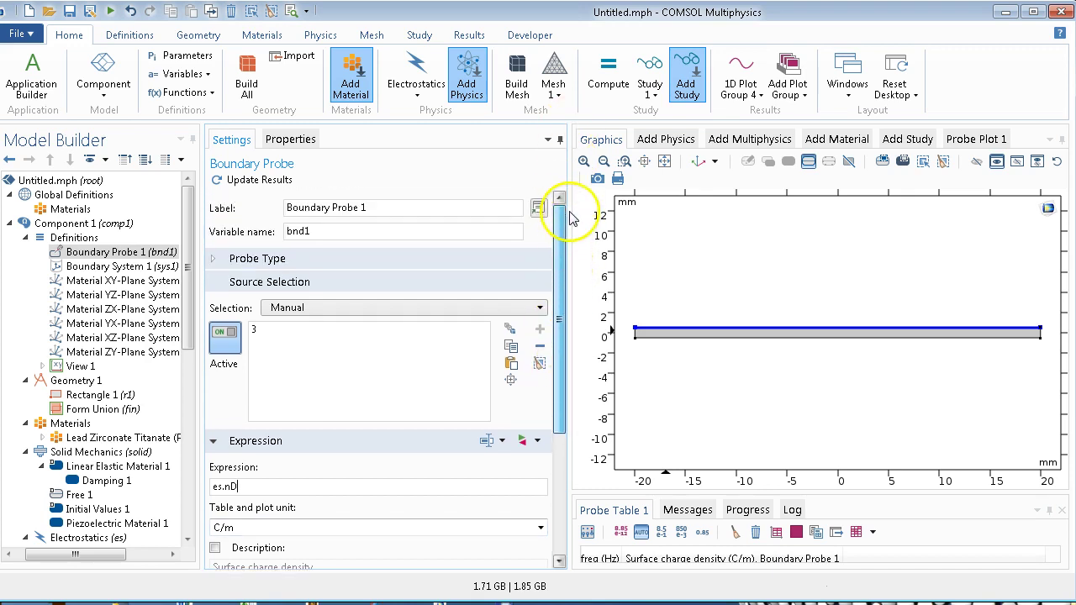
{"action": "scroll", "coordinate": [543, 288], "scroll_direction": "down", "scroll_amount": 4}
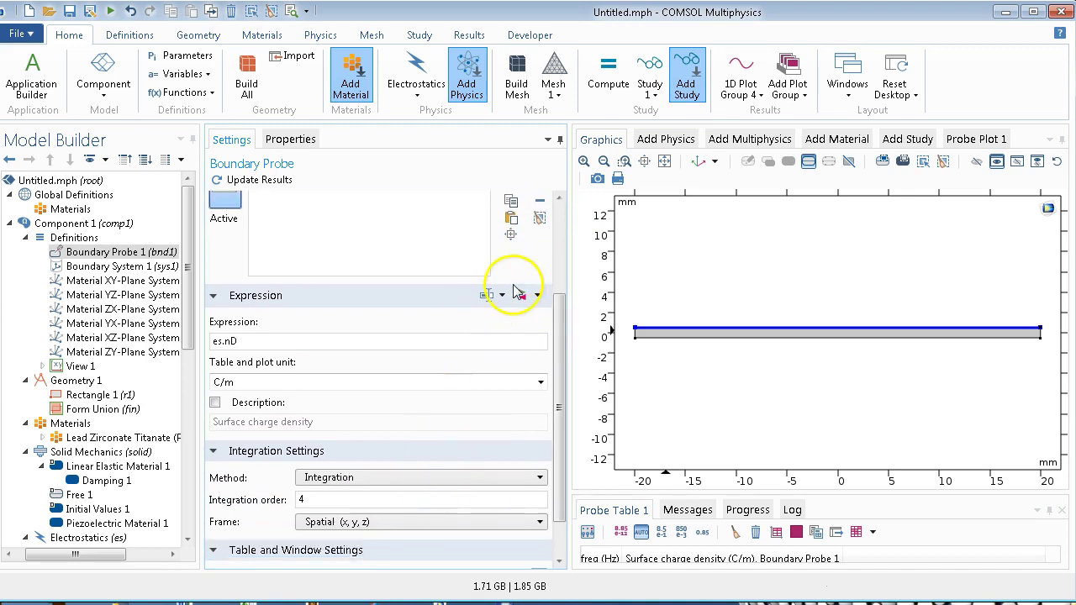
{"action": "left_click_drag", "start_coordinate": [565, 379], "coordinate": [565, 289]}
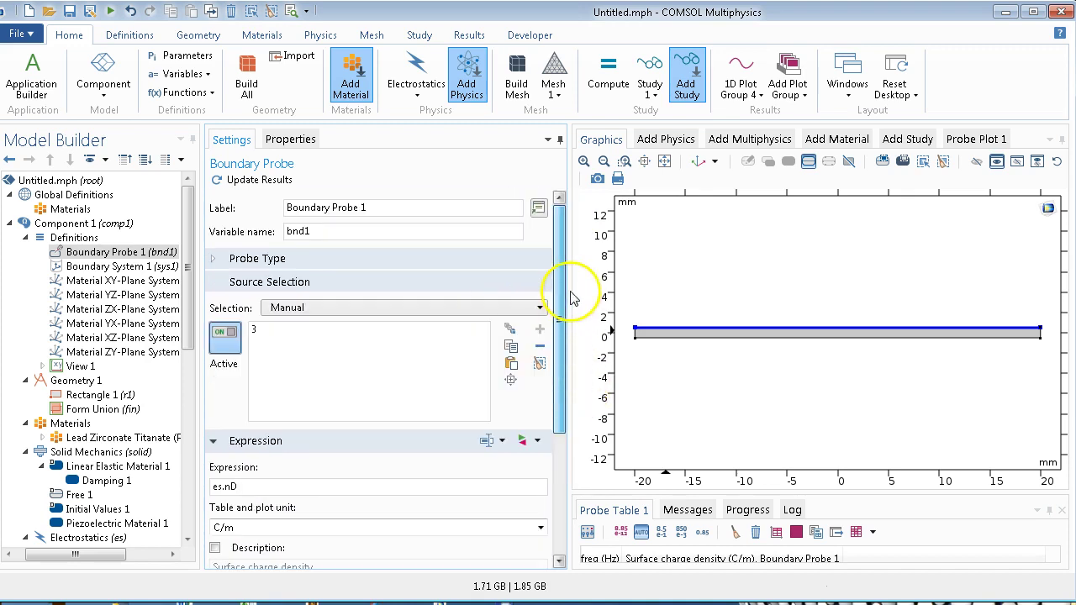
{"action": "left_click", "coordinate": [359, 262]}
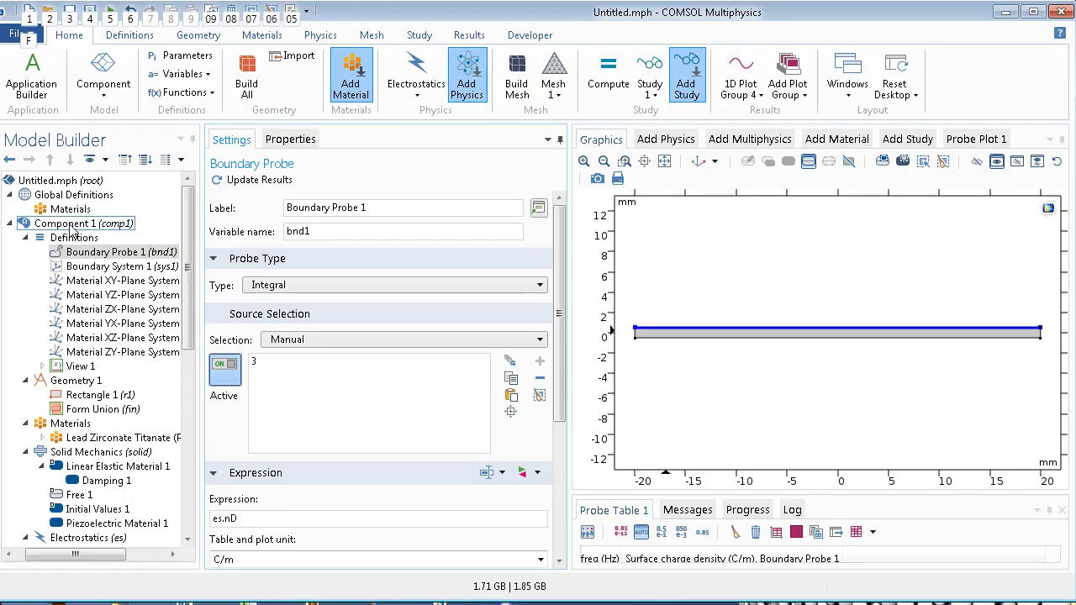
Step: Extend the probe expression to es.nD*0.005*es.omega, fixing the misspelled omega
{"action": "left_click", "coordinate": [272, 519]}
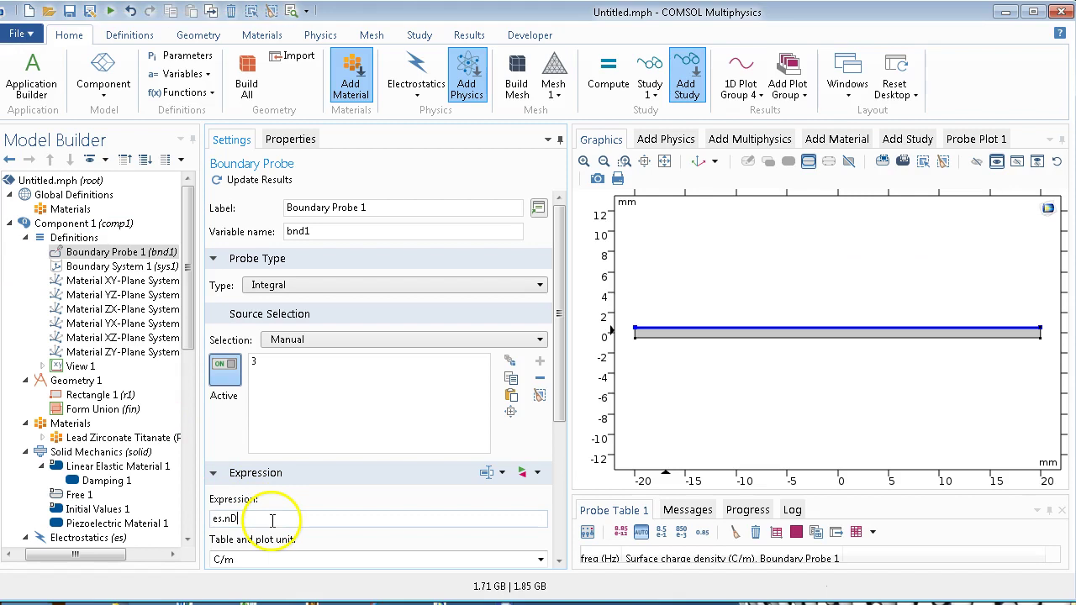
{"action": "type", "text": "*0.00"}
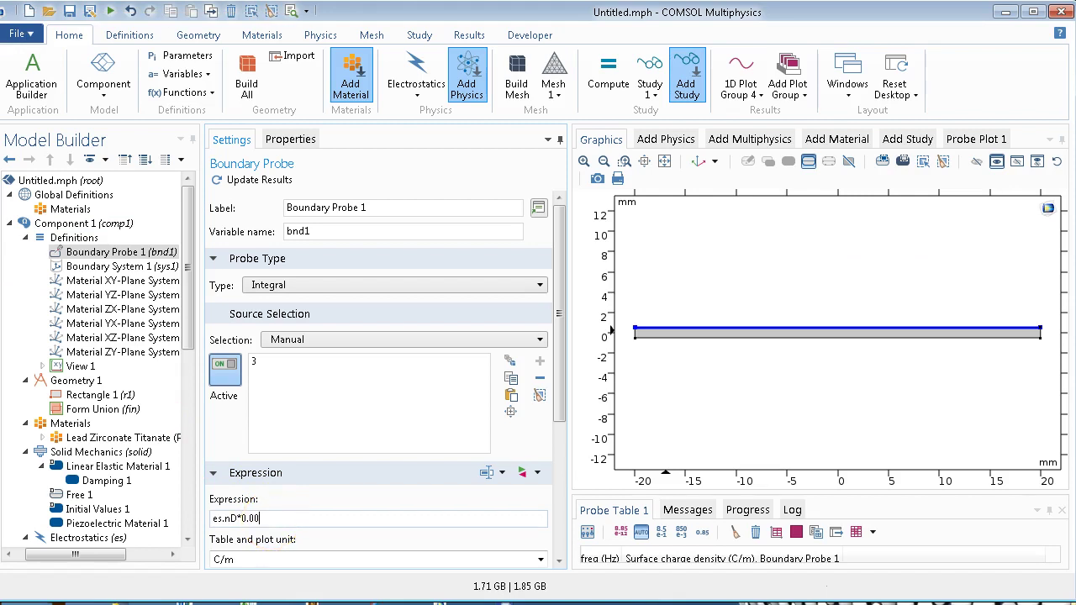
{"action": "type", "text": "5*"}
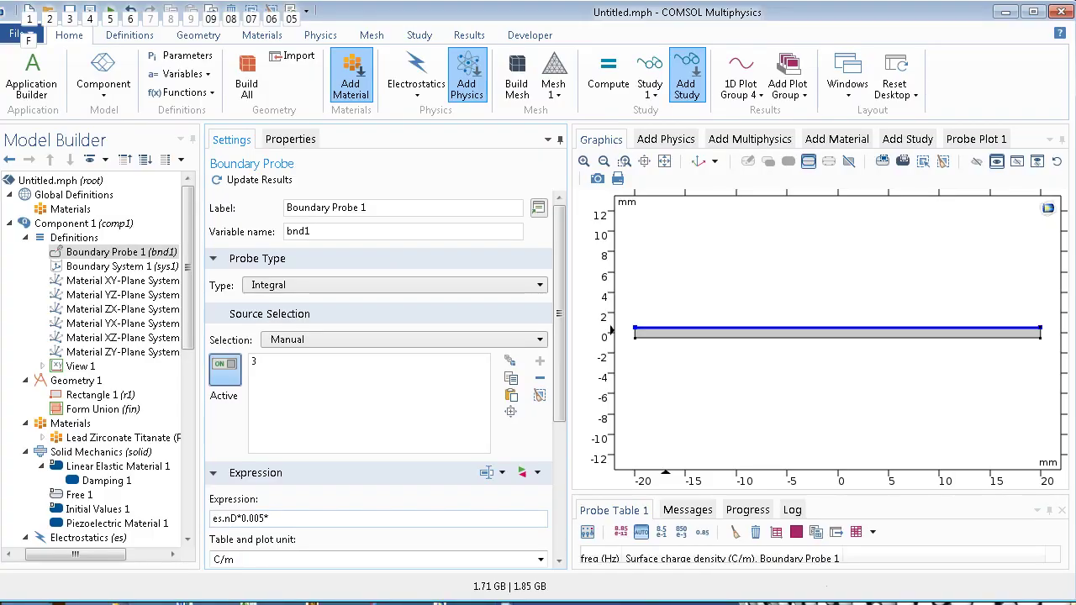
{"action": "left_click", "coordinate": [310, 518]}
{"action": "type", "text": "es"}
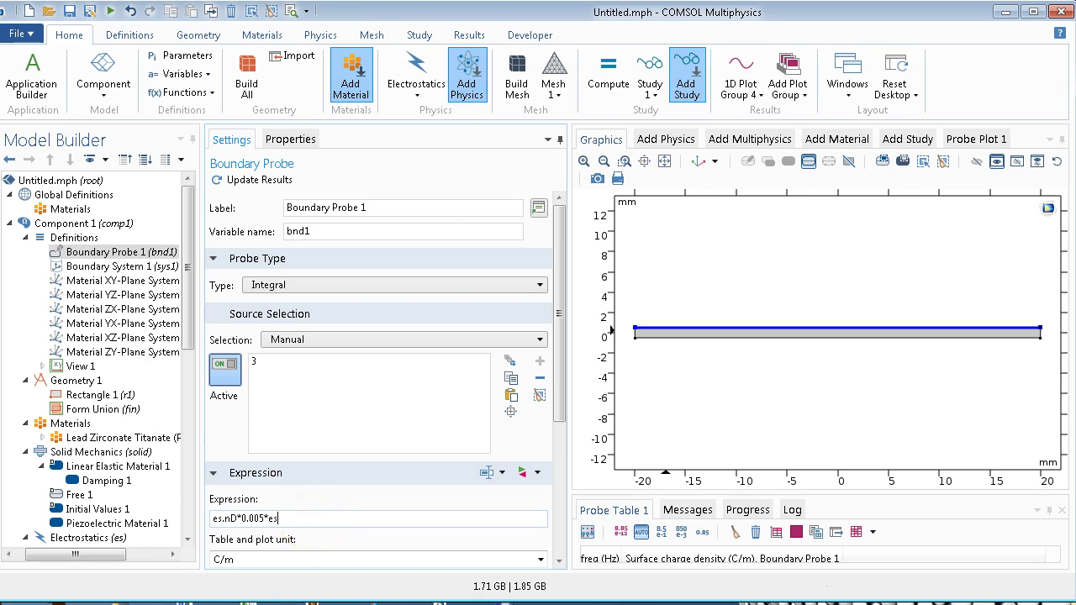
{"action": "type", "text": ".omega"}
Step: Add the [m] unit to 0.005 and try a 1[V]/ prefix and an output unit of A
{"action": "left_click", "coordinate": [263, 519]}
{"action": "type", "text": "[m]"}
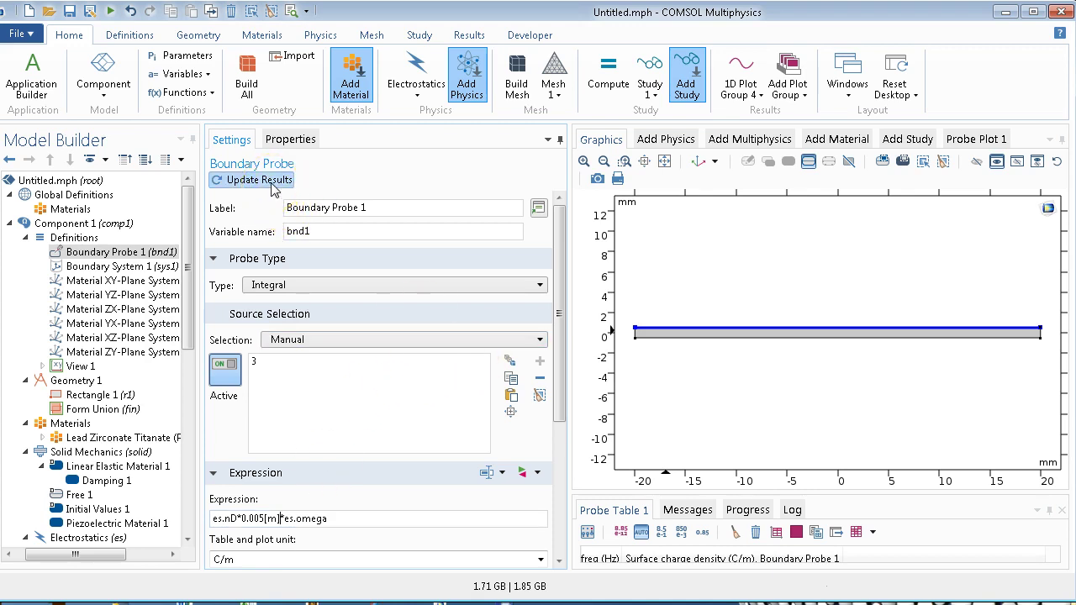
{"action": "left_click", "coordinate": [364, 555]}
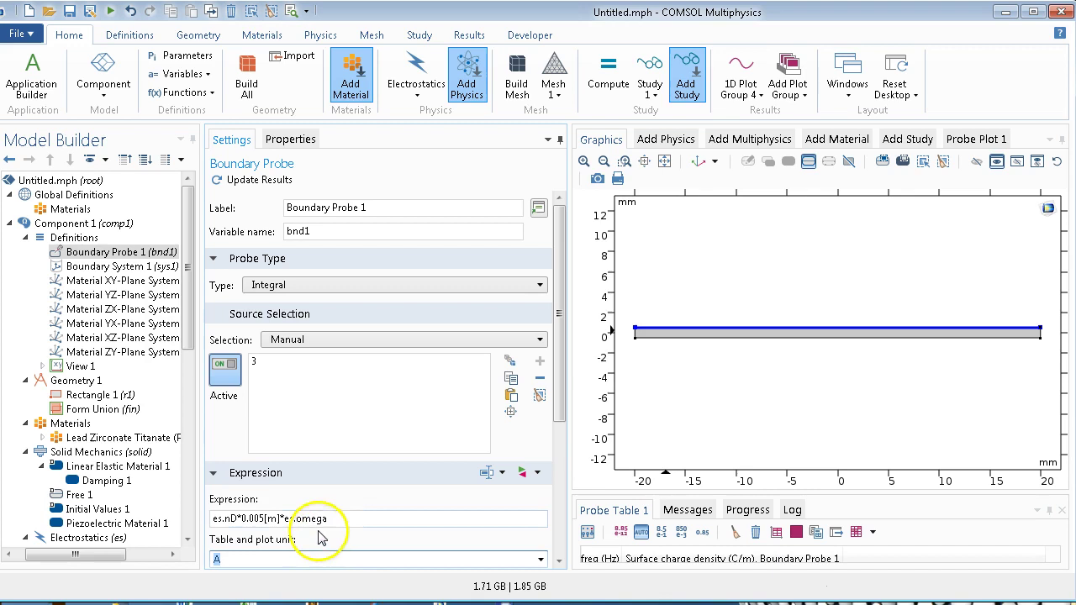
{"action": "left_click", "coordinate": [218, 522]}
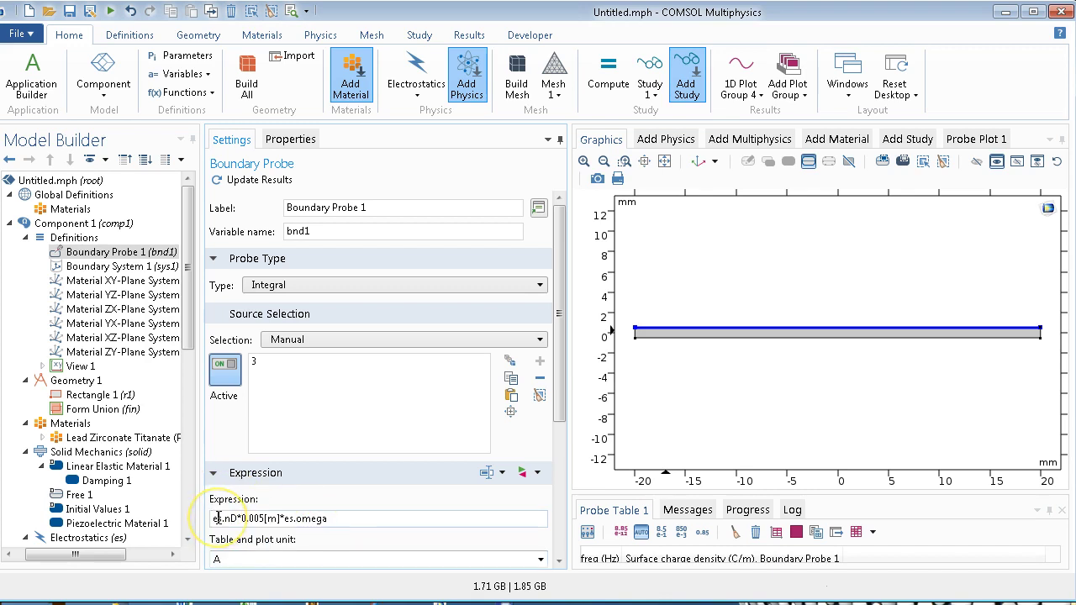
{"action": "left_click", "coordinate": [289, 561]}
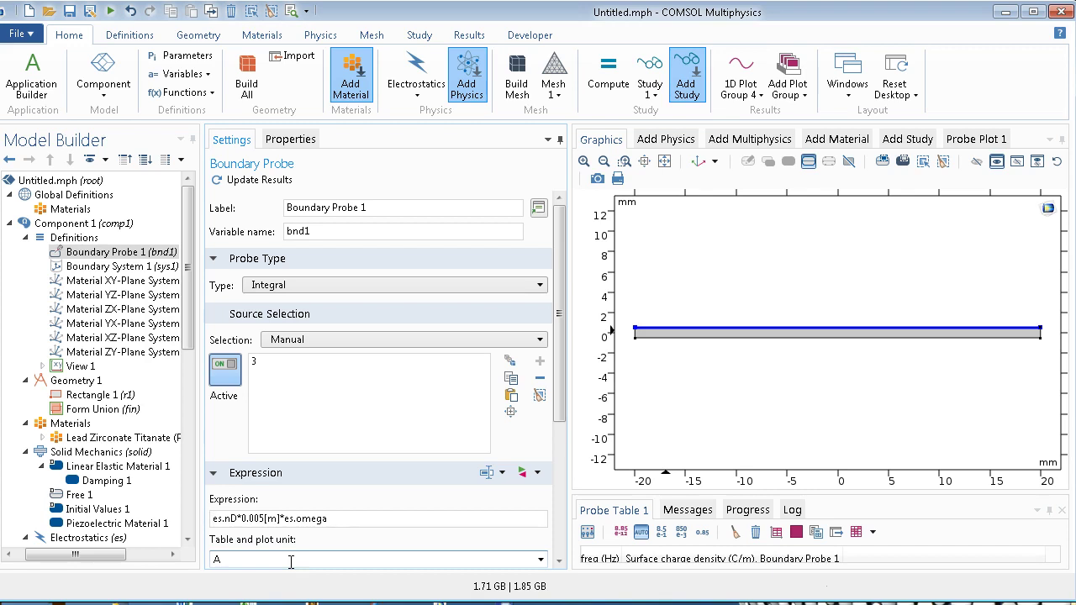
{"action": "type", "text": "1[V]/"}
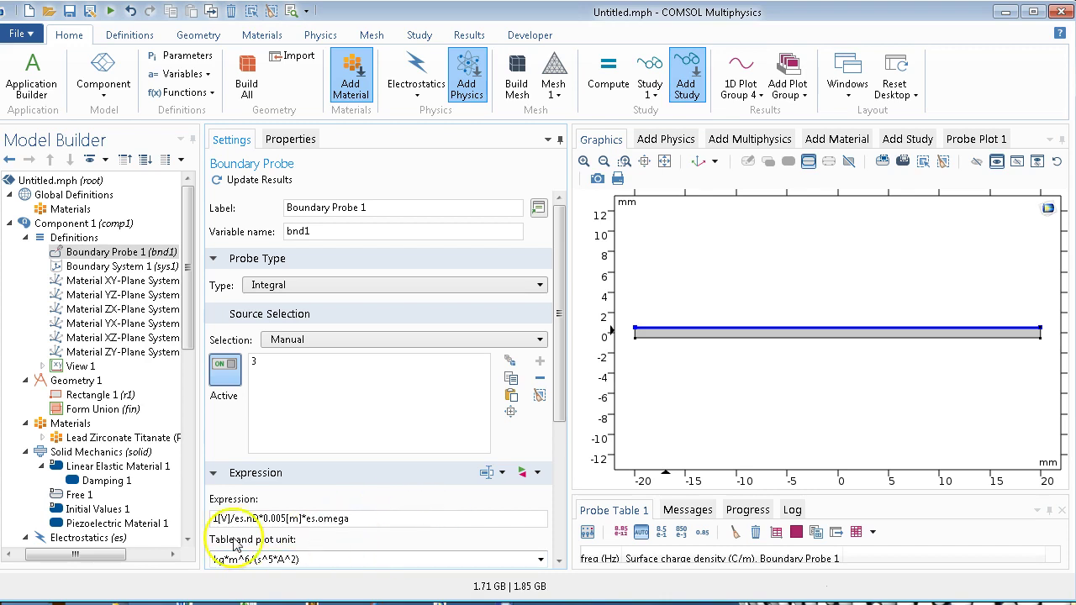
{"action": "triple_click", "coordinate": [316, 559]}
{"action": "left_click", "coordinate": [220, 519]}
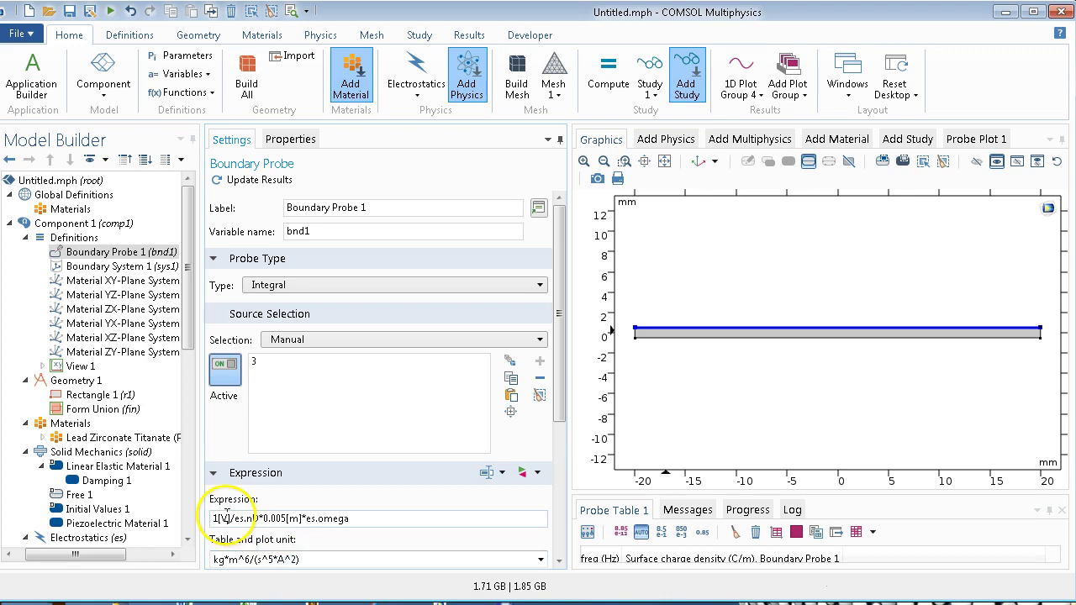
{"action": "key", "text": "BackSpace"}
{"action": "key", "text": "BackSpace"}
{"action": "key", "text": "BackSpace"}
{"action": "key", "text": "BackSpace"}
{"action": "key", "text": "BackSpace"}
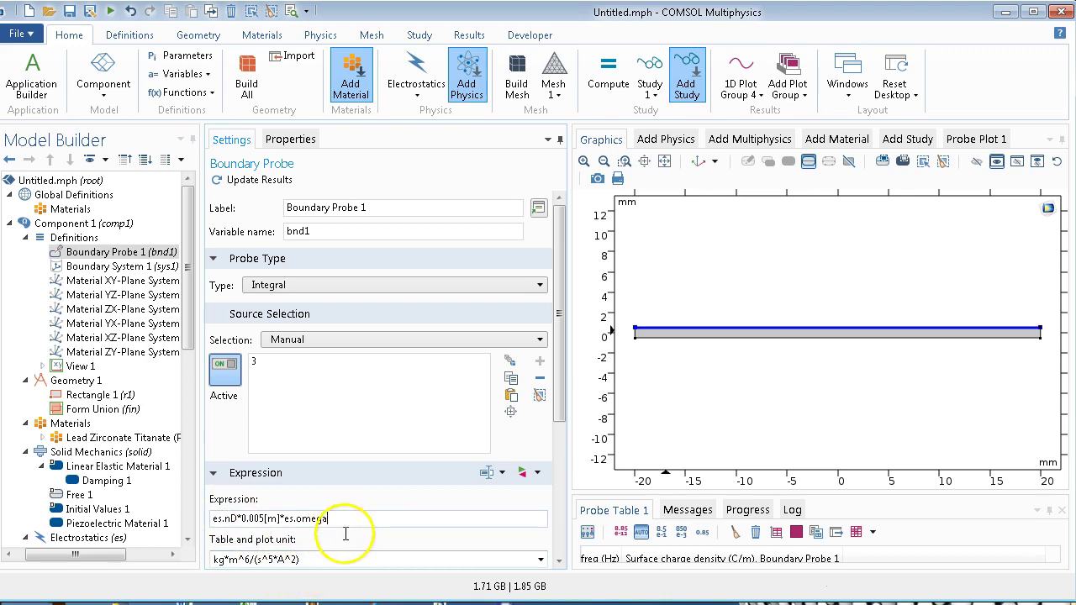
{"action": "triple_click", "coordinate": [336, 559]}
{"action": "type", "text": "A"}
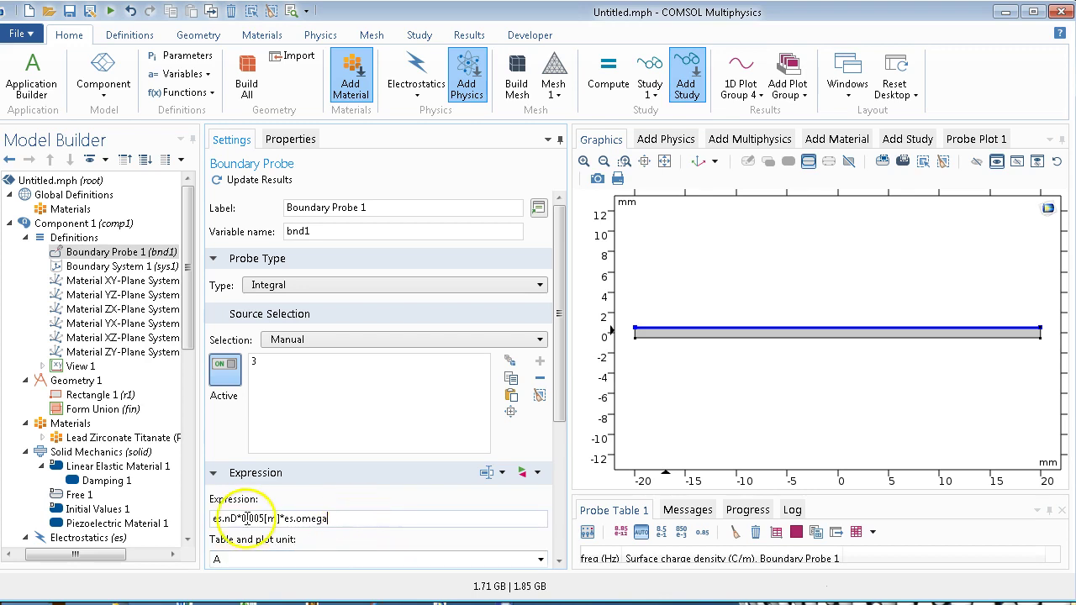
Step: Wrap the expression as 1[V]/(es.nD*0.005[m]*es.omega), giving an Ω*m^2 unit
{"action": "left_click", "coordinate": [217, 519]}
{"action": "double_click", "coordinate": [217, 519]}
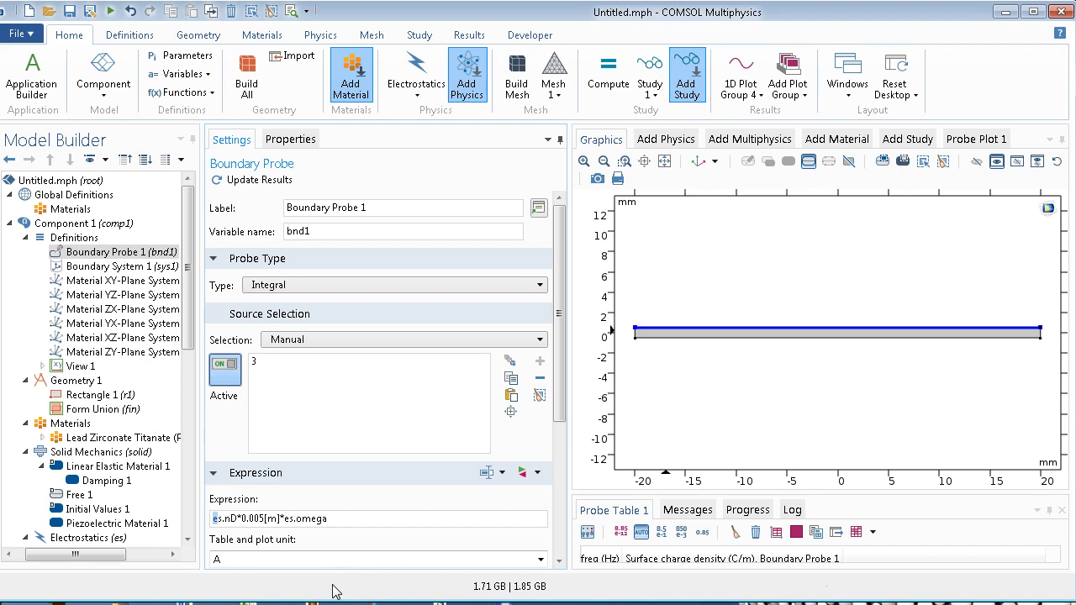
{"action": "left_click", "coordinate": [215, 519]}
{"action": "type", "text": "1"}
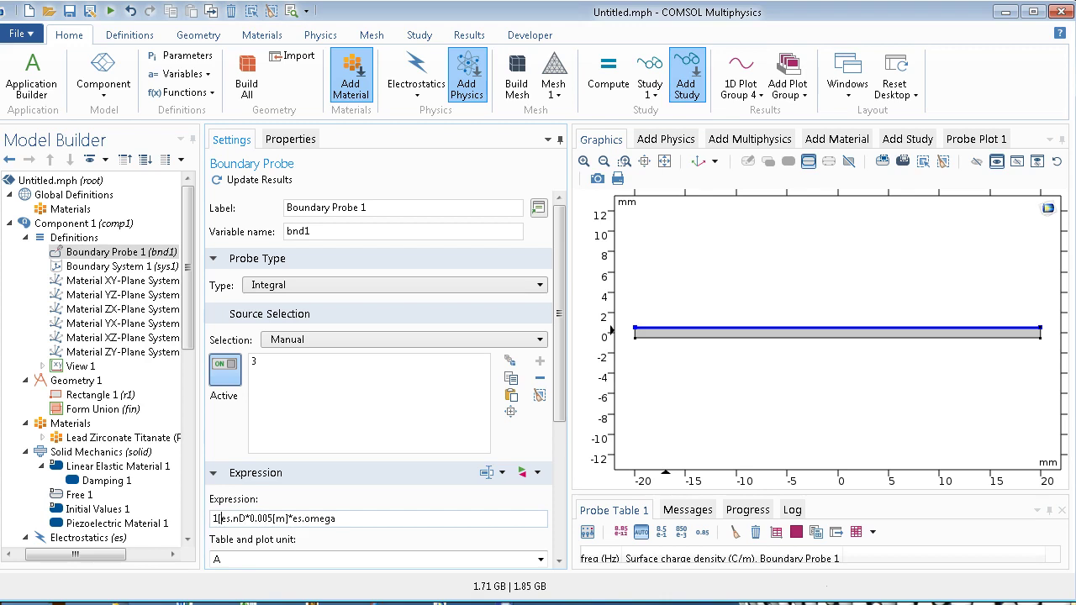
{"action": "type", "text": "[V]/("}
{"action": "left_click", "coordinate": [447, 514]}
{"action": "type", "text": ")"}
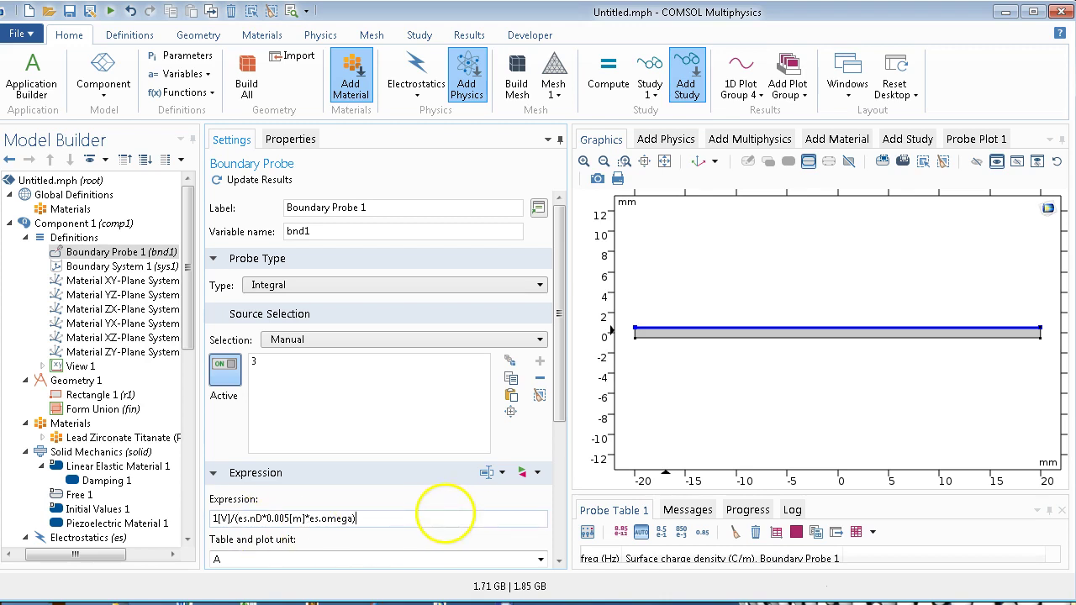
{"action": "left_click", "coordinate": [413, 558]}
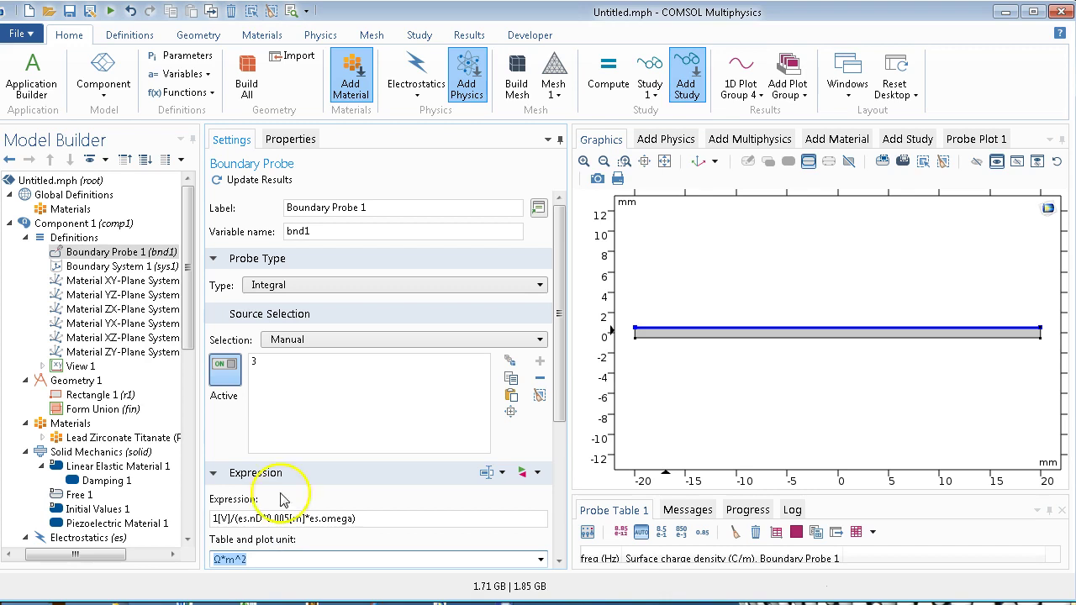
{"action": "left_click", "coordinate": [326, 519]}
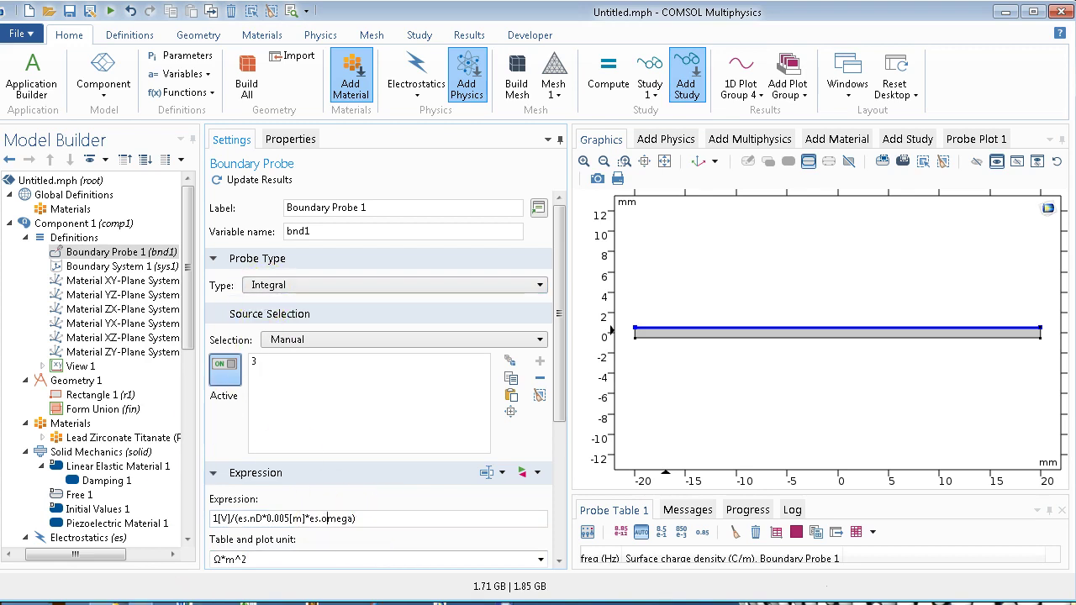
Step: Delete the 1[V]/ prefix so the probe reports current (es.nD*0.005[m]*es.omega) in A
{"action": "left_click_drag", "start_coordinate": [213, 519], "coordinate": [239, 519]}
{"action": "key", "text": "Delete"}
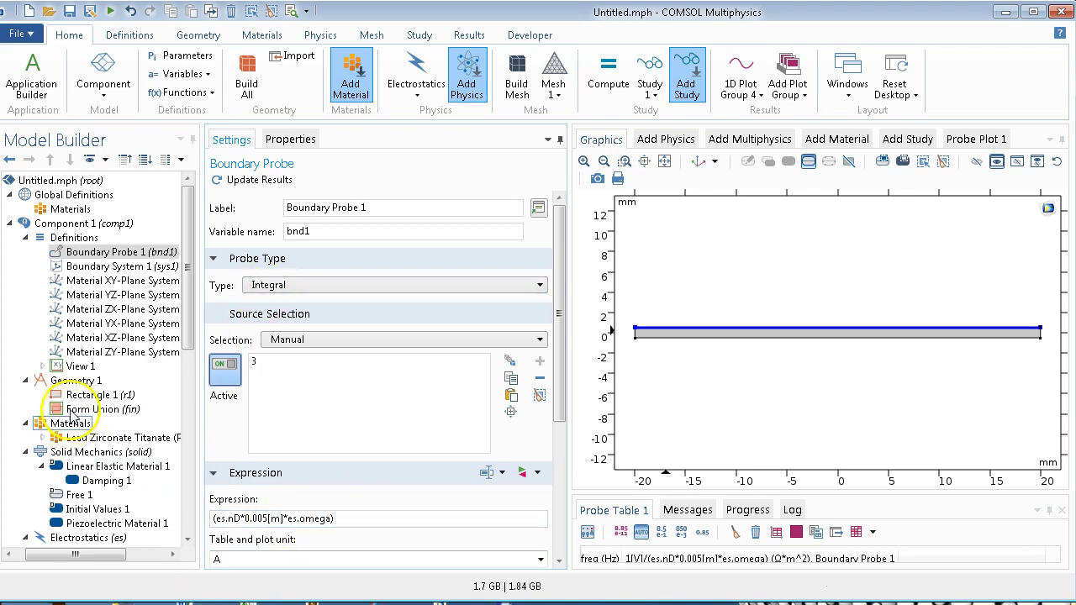
{"action": "scroll", "coordinate": [184, 362], "scroll_direction": "down", "scroll_amount": 1}
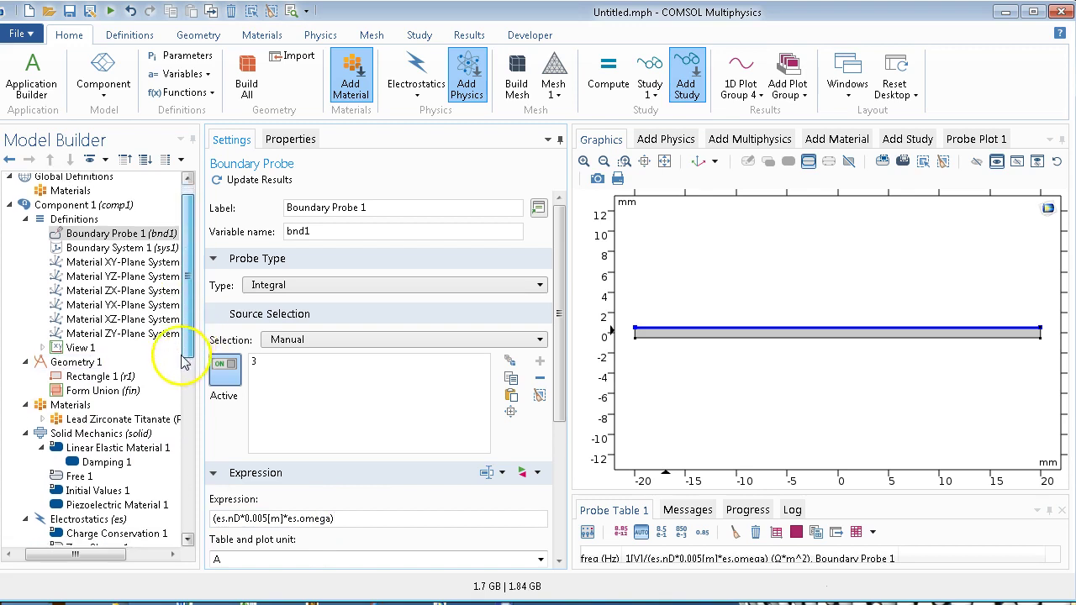
{"action": "left_click_drag", "start_coordinate": [184, 361], "coordinate": [165, 495]}
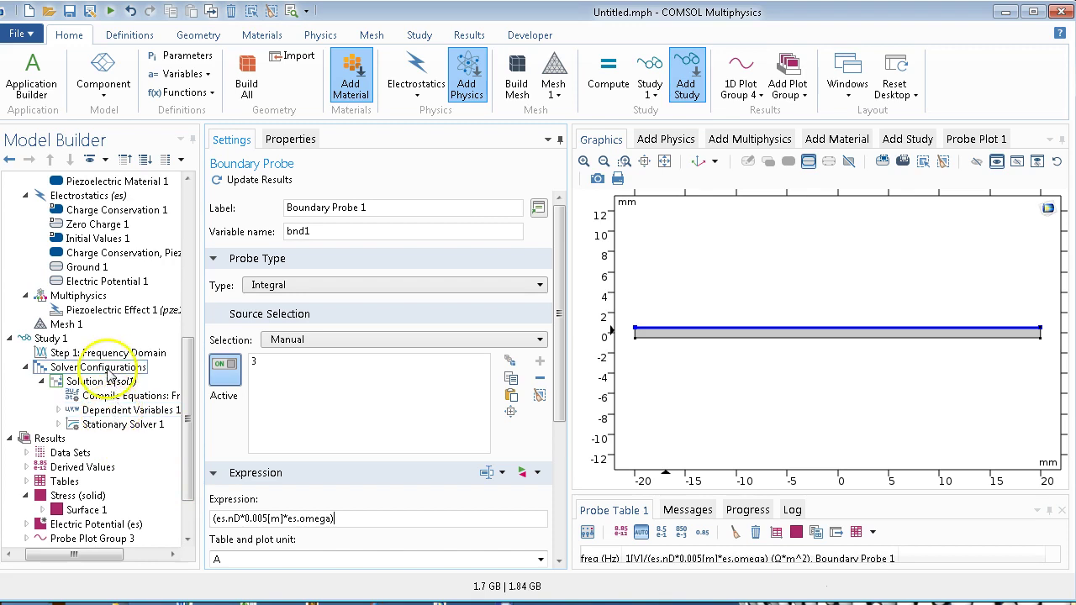
Step: Change the frequency sweep step to 100 Hz in the Range dialog
{"action": "left_click", "coordinate": [63, 324]}
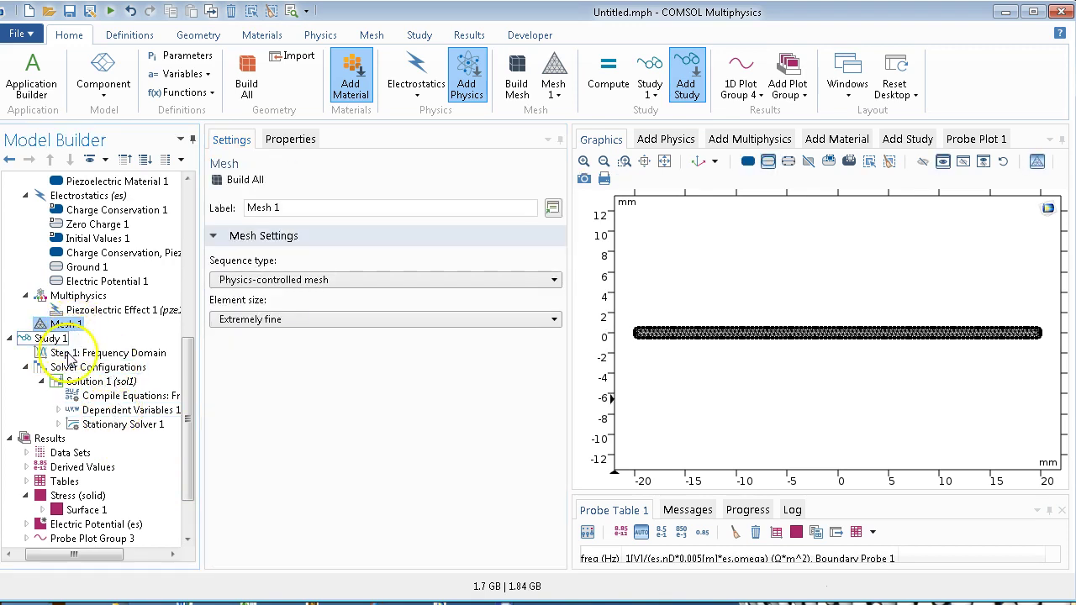
{"action": "left_click", "coordinate": [124, 354]}
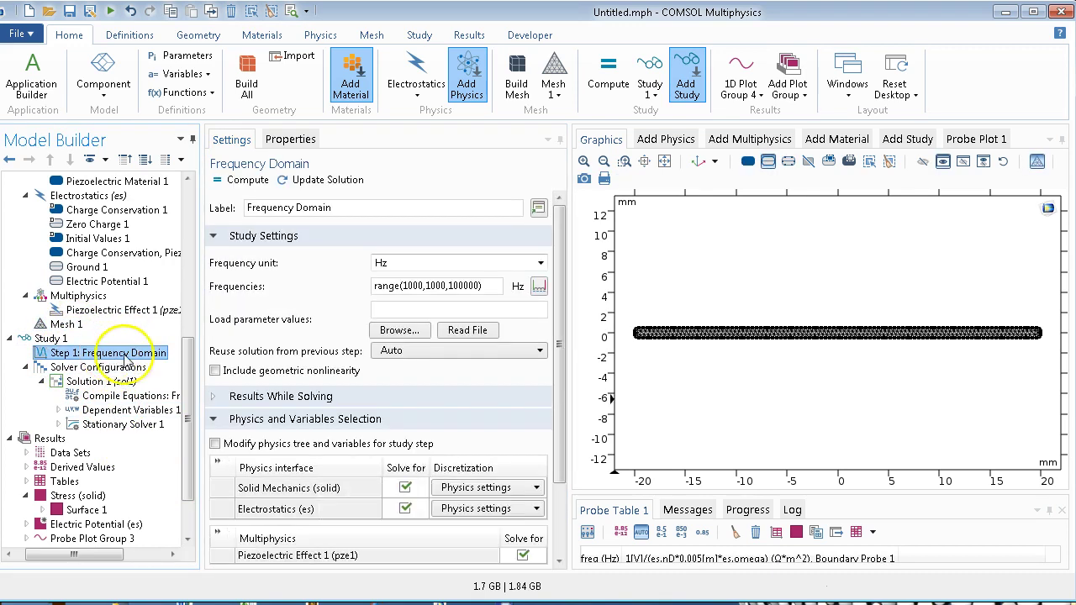
{"action": "left_click", "coordinate": [539, 286]}
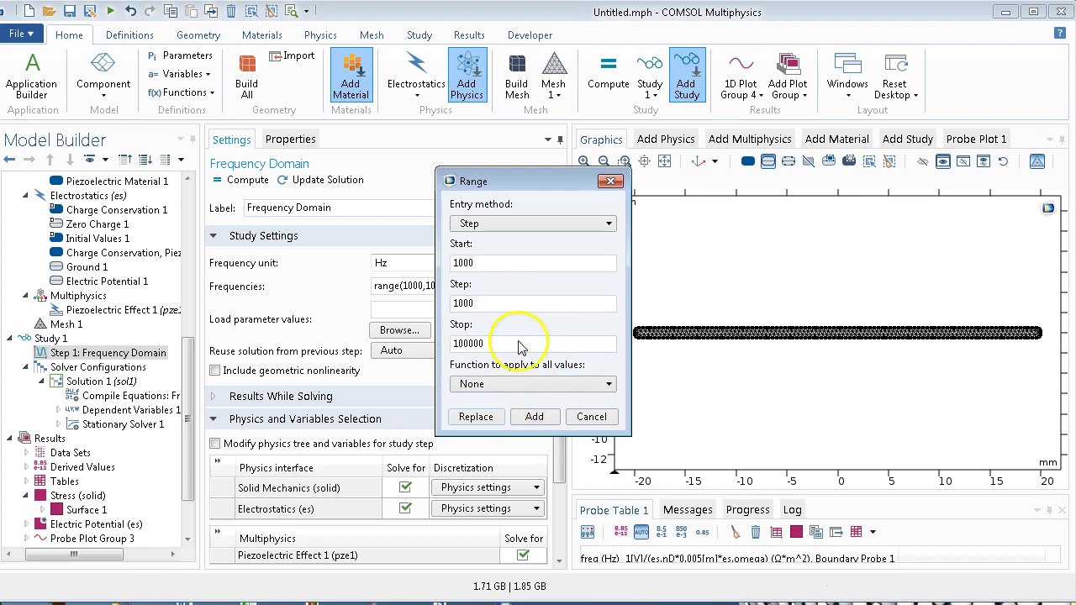
{"action": "left_click", "coordinate": [537, 305]}
{"action": "key", "text": "BackSpace"}
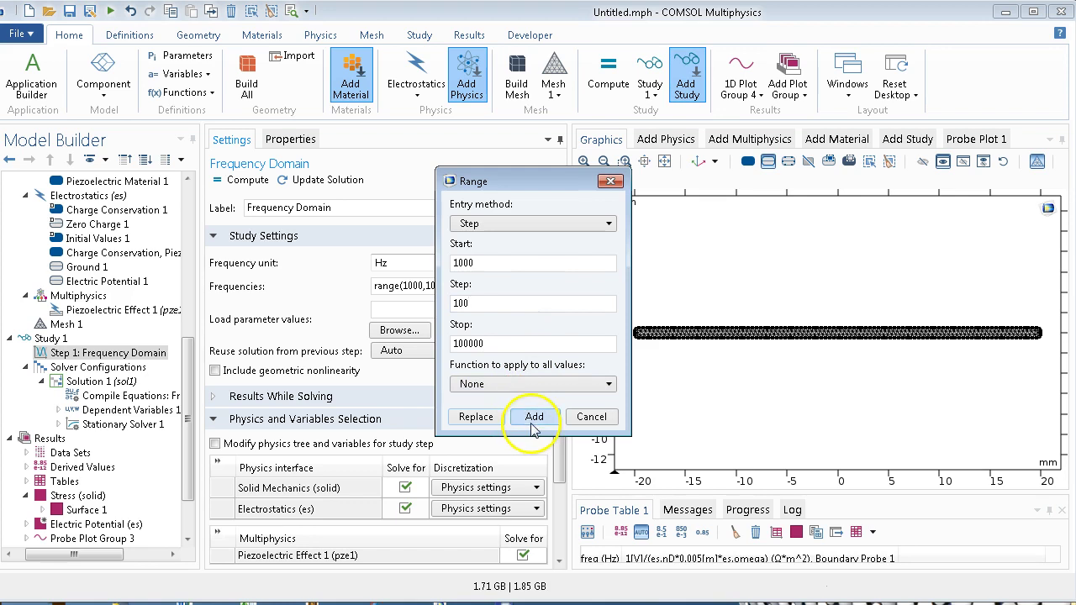
{"action": "left_click", "coordinate": [473, 416]}
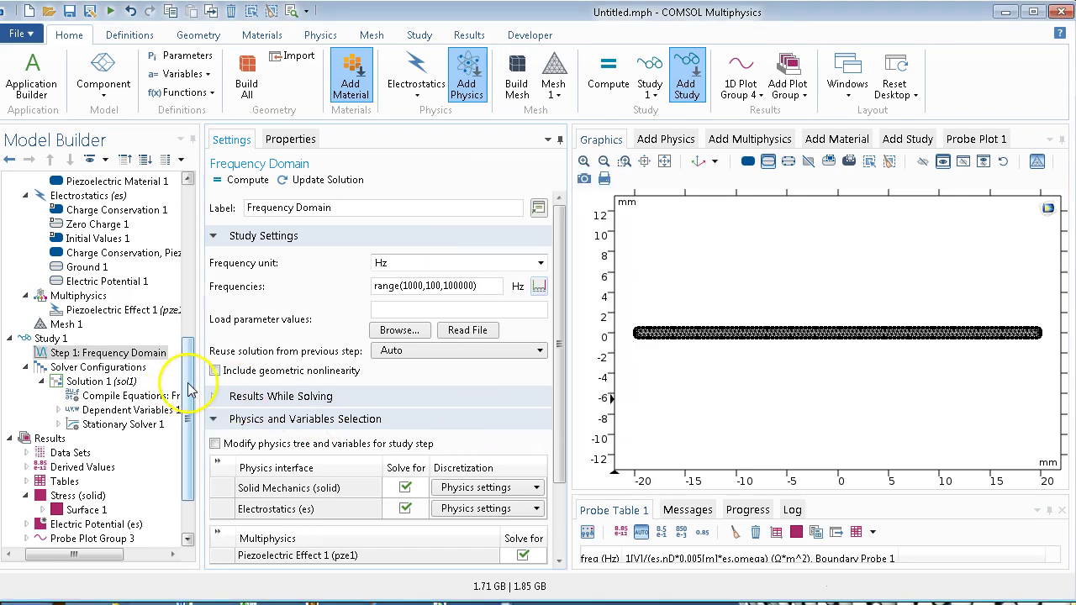
Step: Restore the sweep to range(1000,1000,100000) Hz with a 1000 Hz step
{"action": "left_click_drag", "start_coordinate": [188, 389], "coordinate": [180, 432]}
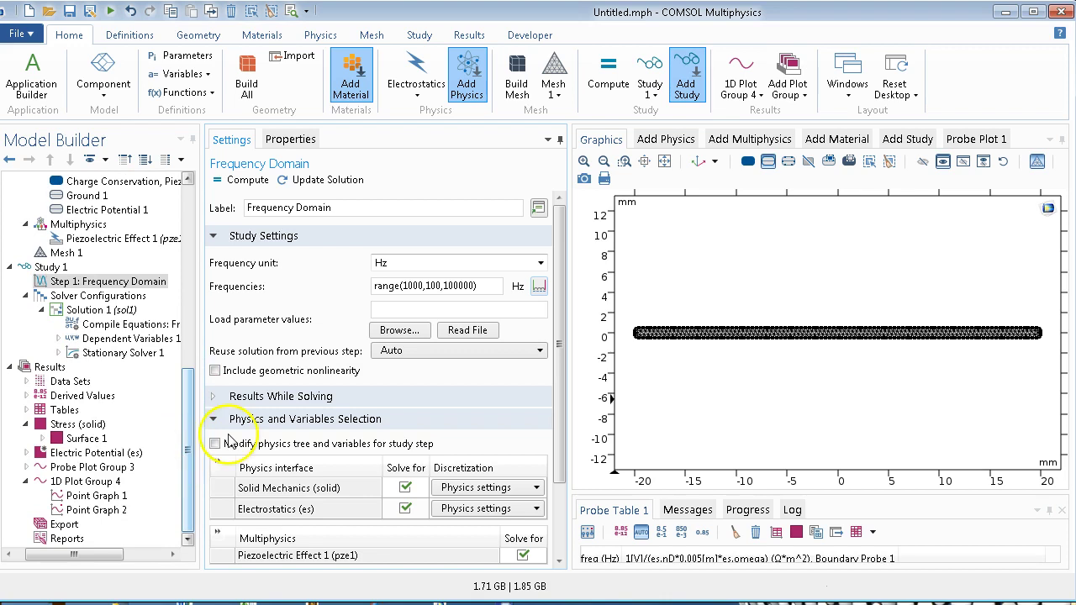
{"action": "left_click", "coordinate": [539, 286]}
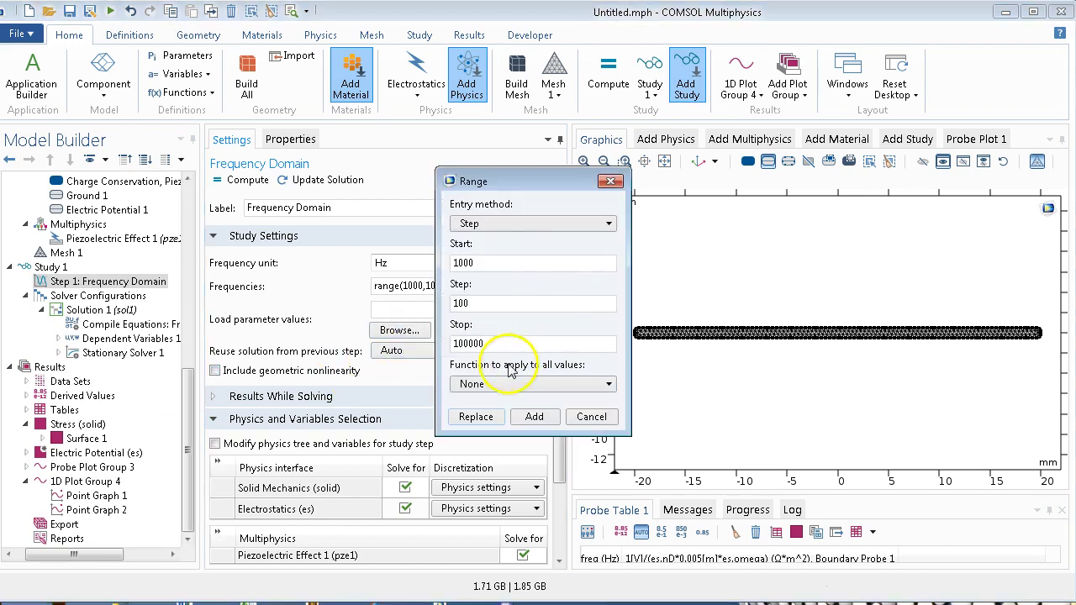
{"action": "left_click", "coordinate": [502, 302]}
{"action": "type", "text": "0"}
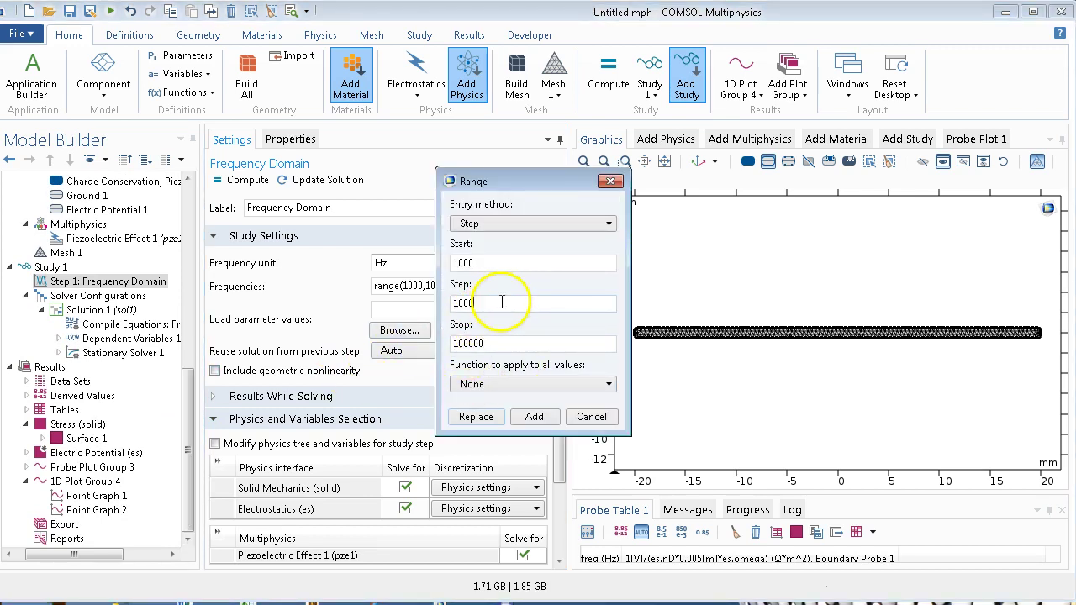
{"action": "left_click", "coordinate": [472, 417]}
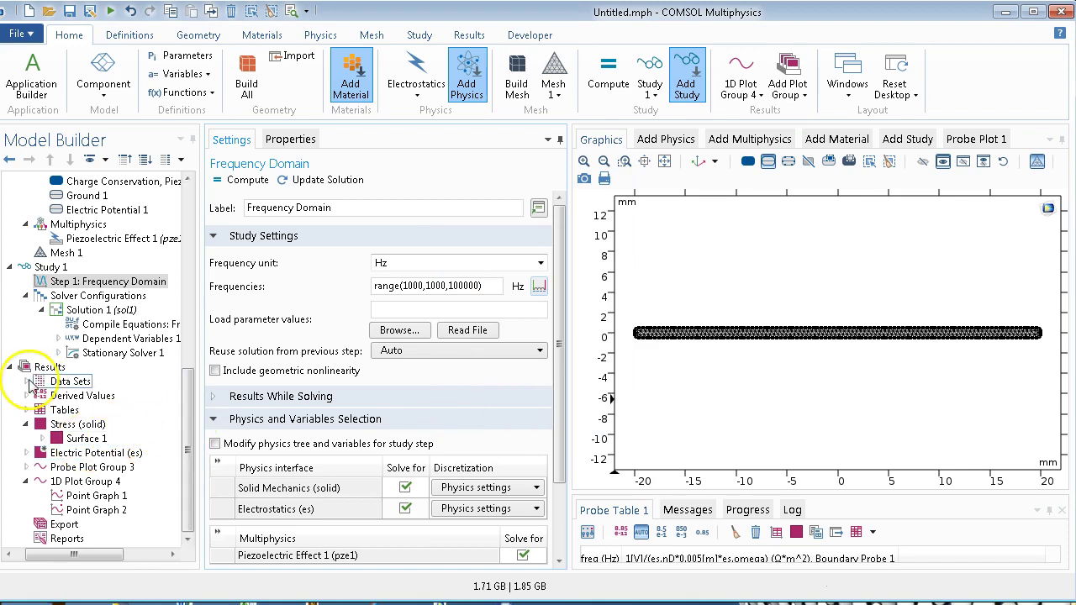
{"action": "left_click", "coordinate": [38, 367]}
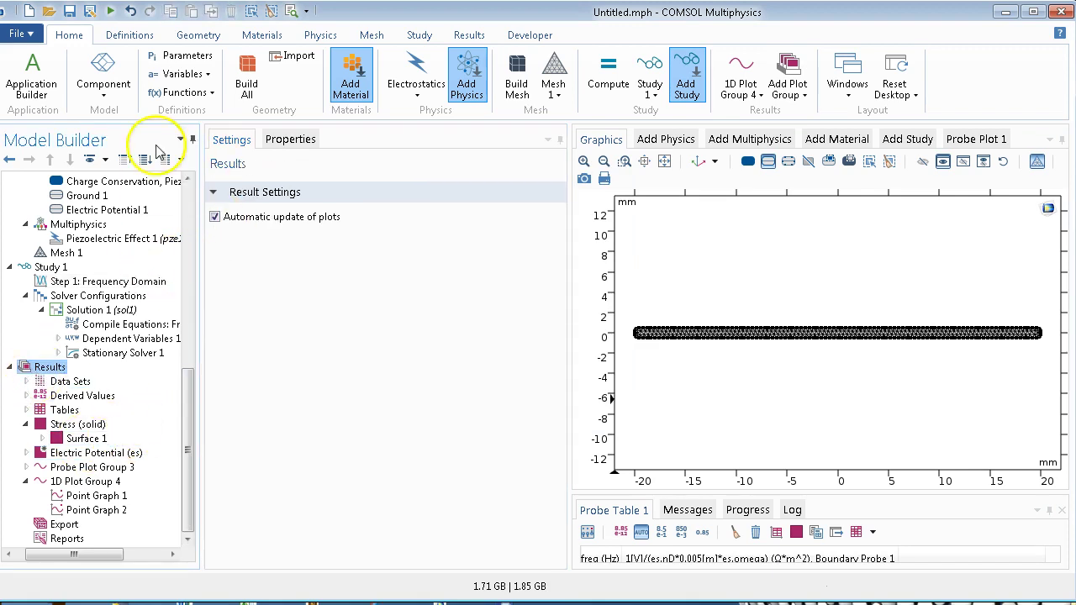
Step: Compute Study 1 to solve the 1000–100000 Hz frequency sweep
{"action": "left_click", "coordinate": [36, 266]}
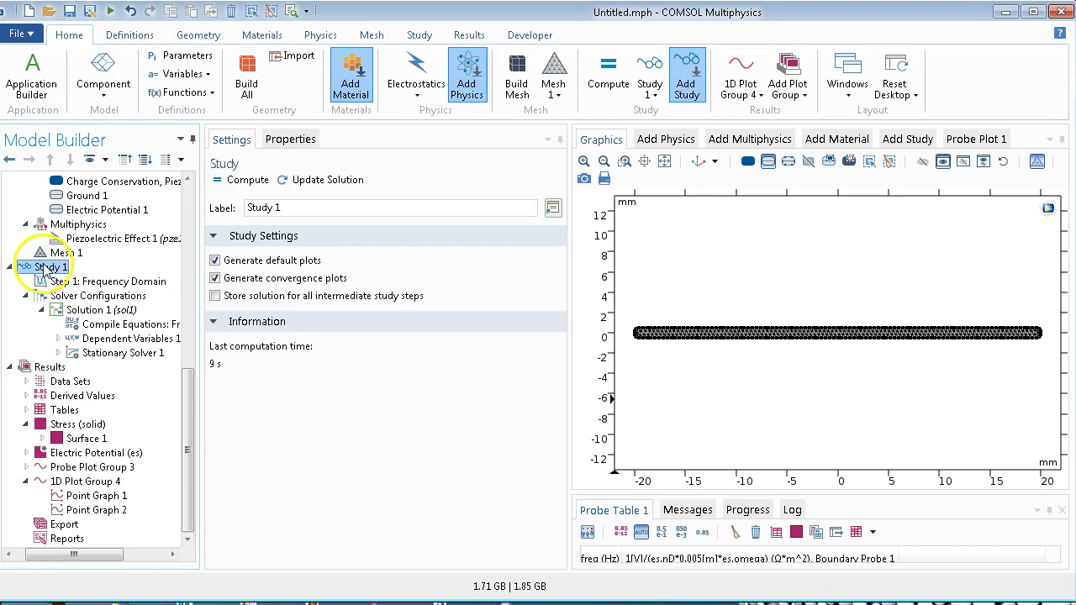
{"action": "left_click", "coordinate": [236, 185]}
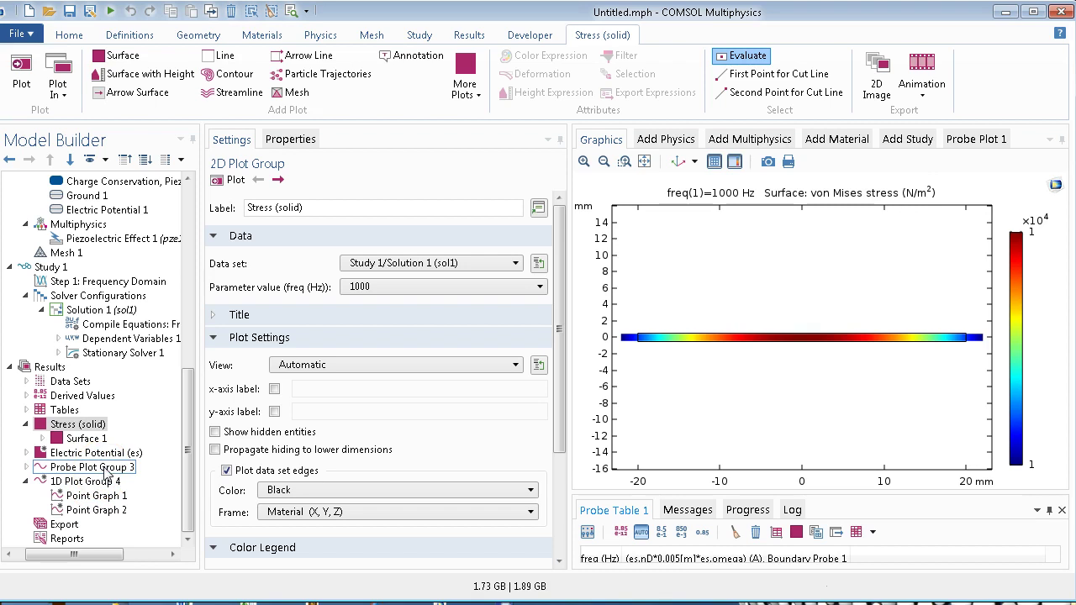
Step: Display Probe Plot Group 3, graphing current against frequency with a resonance near 43 kHz
{"action": "left_click", "coordinate": [109, 468]}
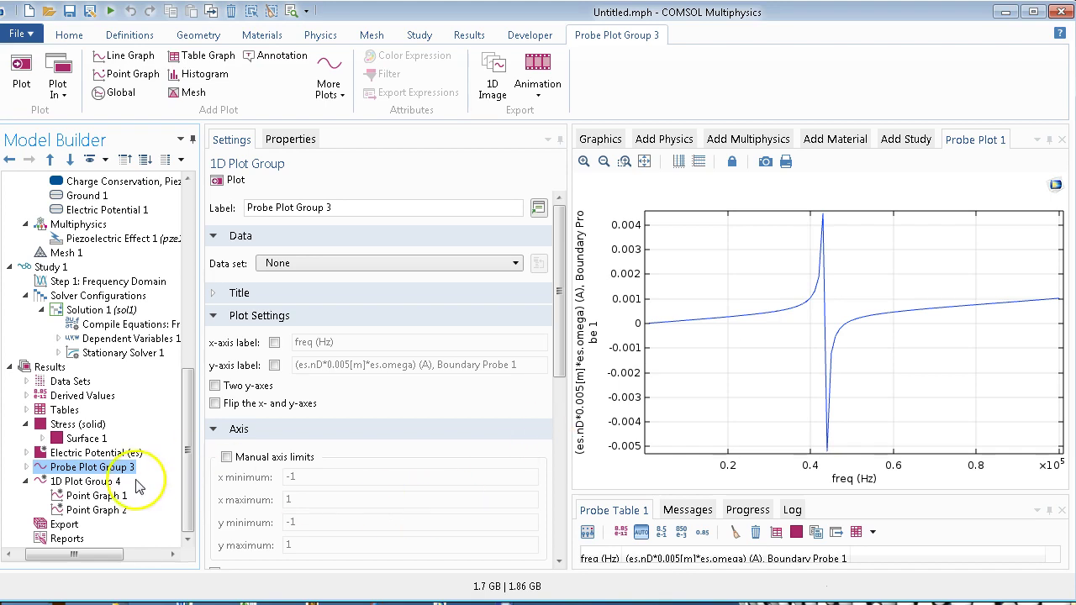
Step: Select Point Graph 1 under 1D Plot Group 4 to view its impedance magnitude and phase plot
{"action": "left_click", "coordinate": [96, 496]}
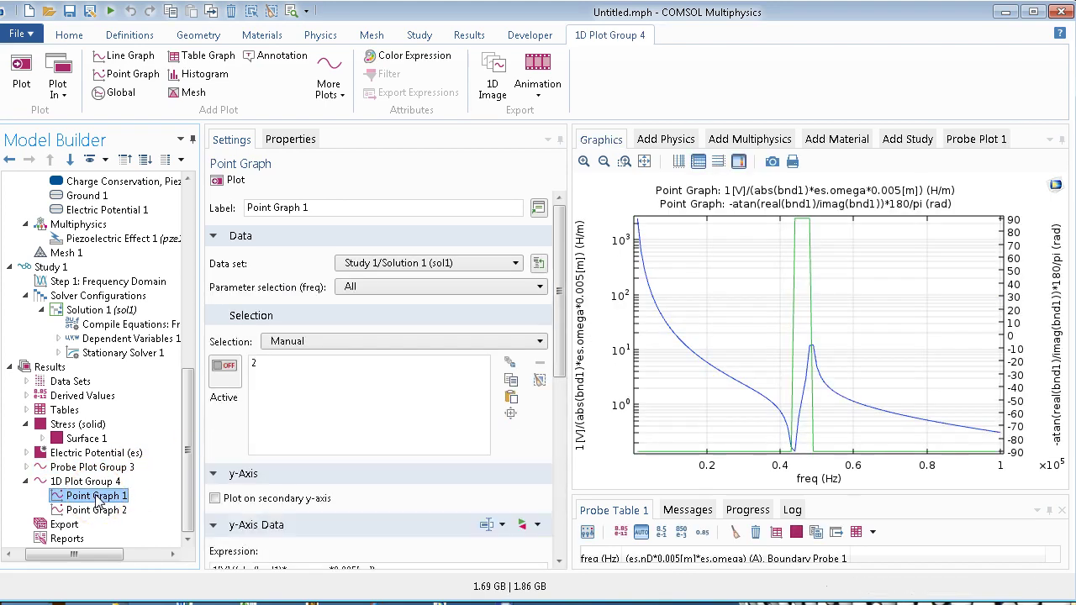
{"action": "left_click", "coordinate": [32, 370]}
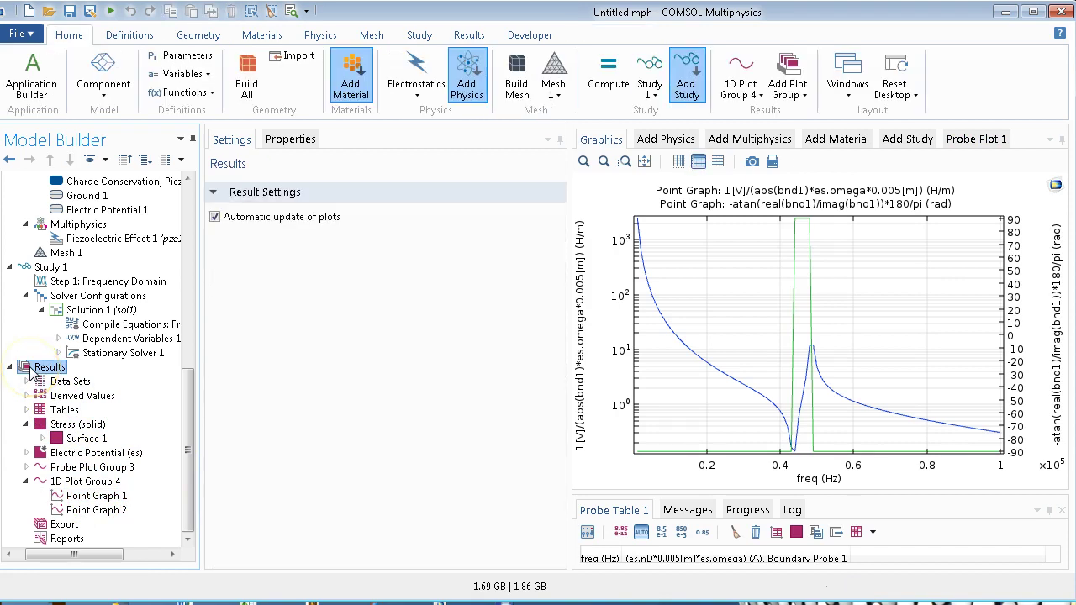
{"action": "right_click", "coordinate": [32, 370]}
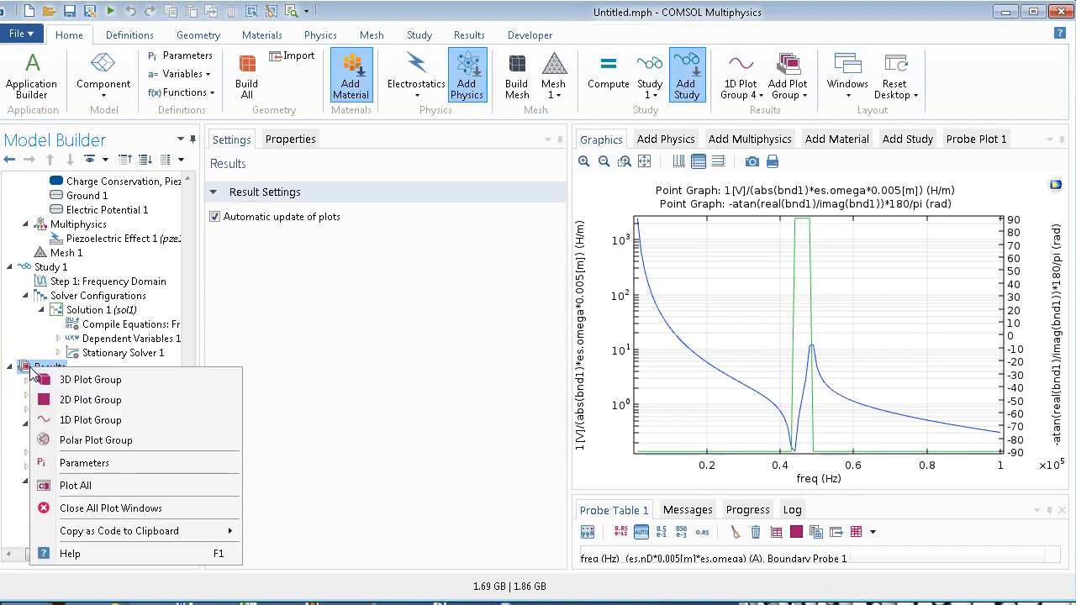
{"action": "left_click", "coordinate": [23, 429]}
{"action": "left_click", "coordinate": [63, 484]}
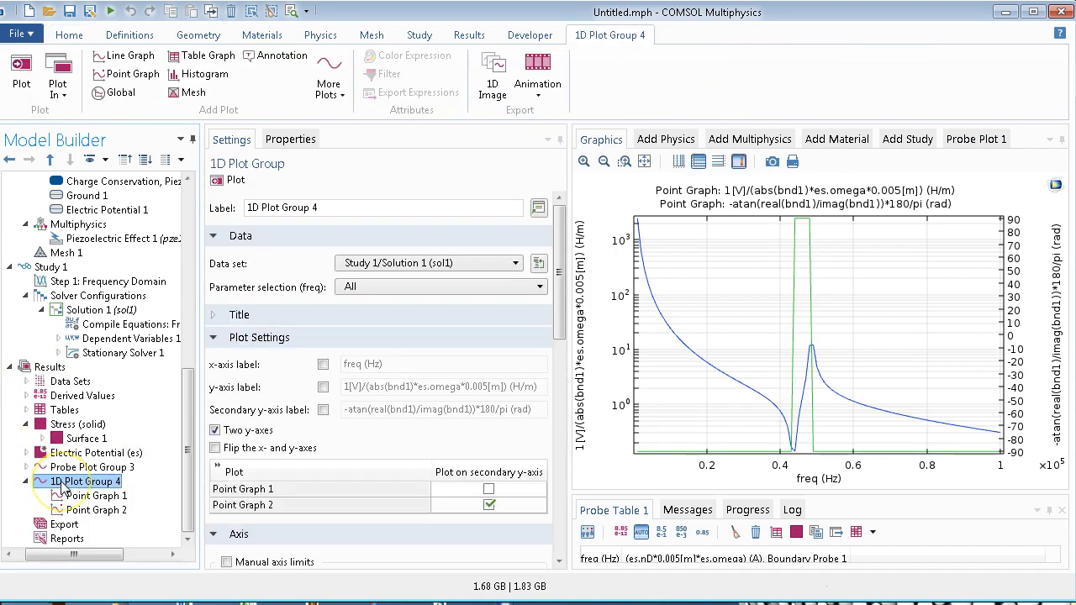
{"action": "right_click", "coordinate": [78, 486]}
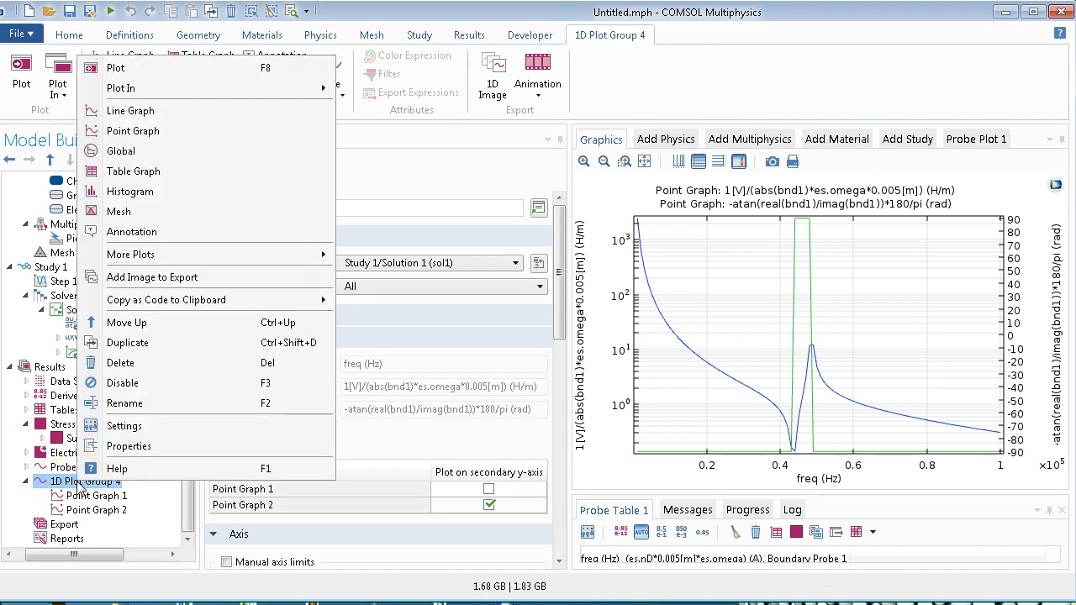
{"action": "left_click", "coordinate": [414, 401]}
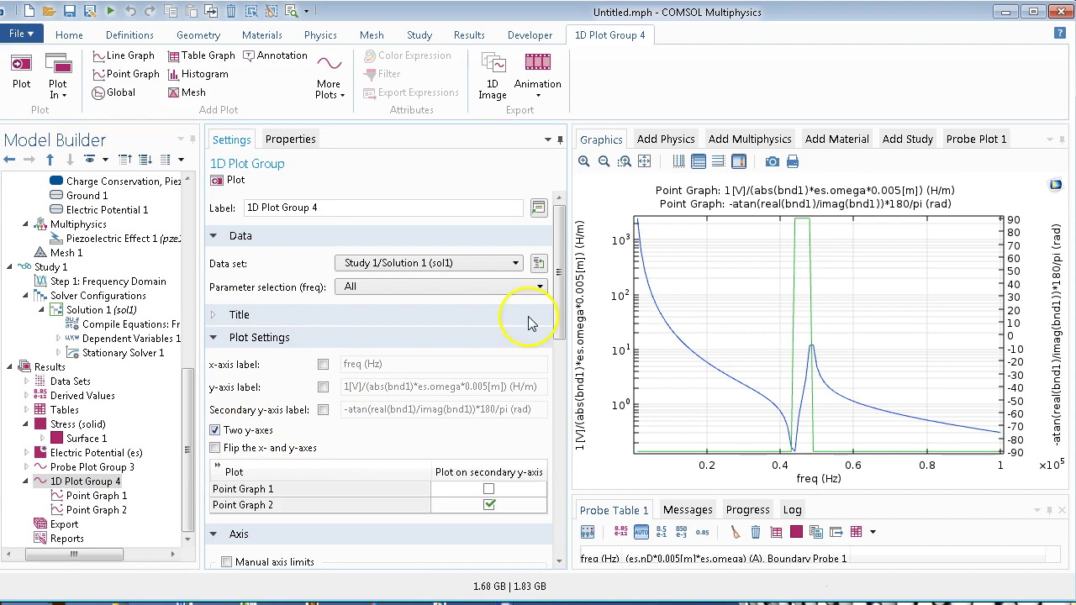
{"action": "left_click", "coordinate": [105, 498]}
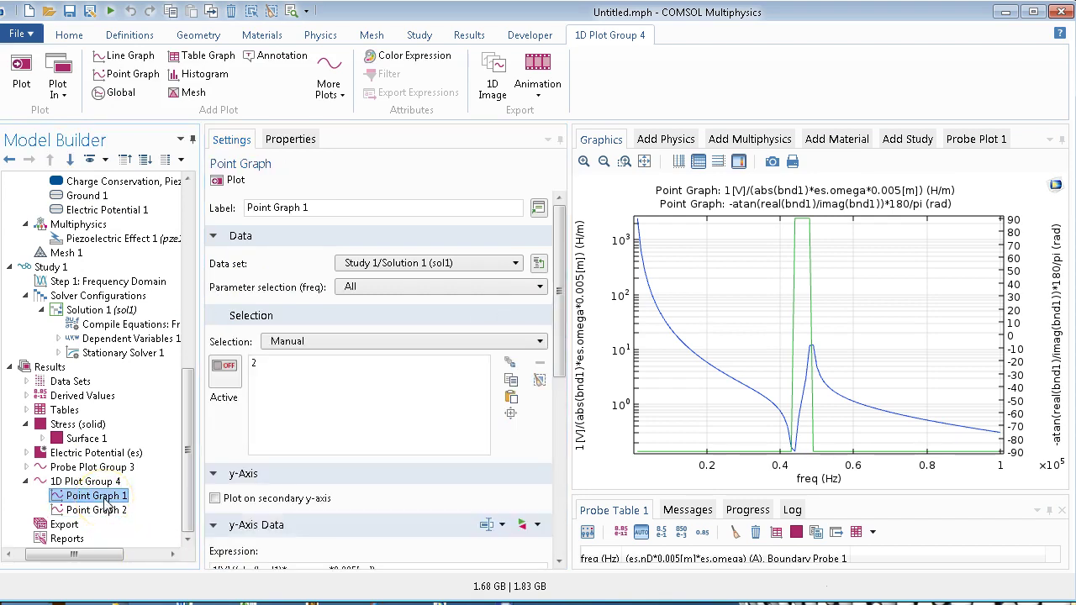
Step: Delete *es.omega*0.005[m] from Point Graph 1's y-axis expression, leaving 1[V]/(abs(bnd1))
{"action": "left_click", "coordinate": [222, 383]}
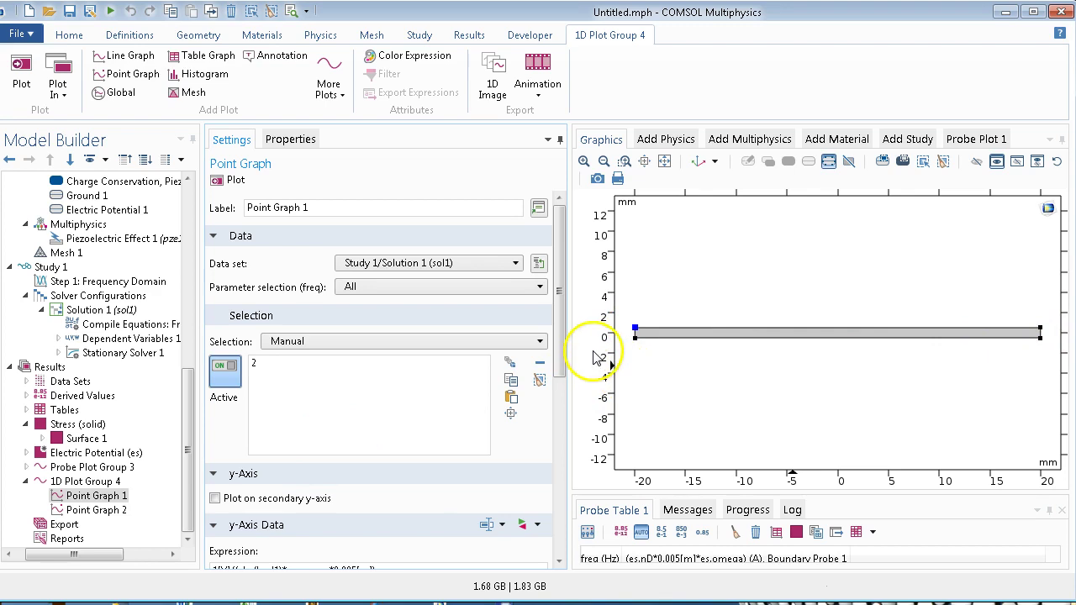
{"action": "left_click_drag", "start_coordinate": [561, 349], "coordinate": [560, 406]}
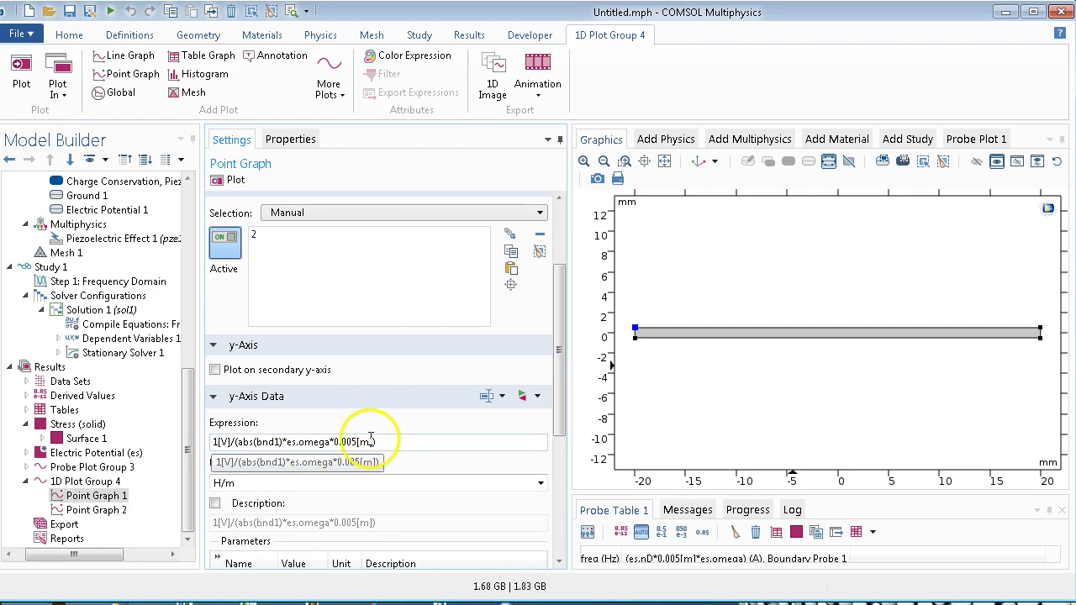
{"action": "left_click_drag", "start_coordinate": [377, 442], "coordinate": [283, 455]}
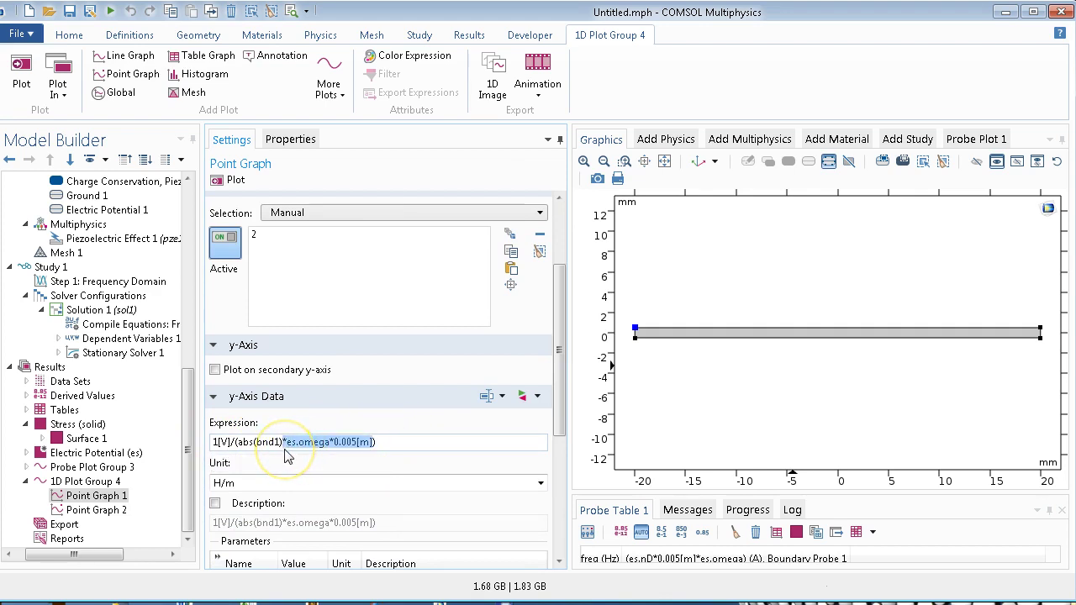
{"action": "key", "text": "BackSpace"}
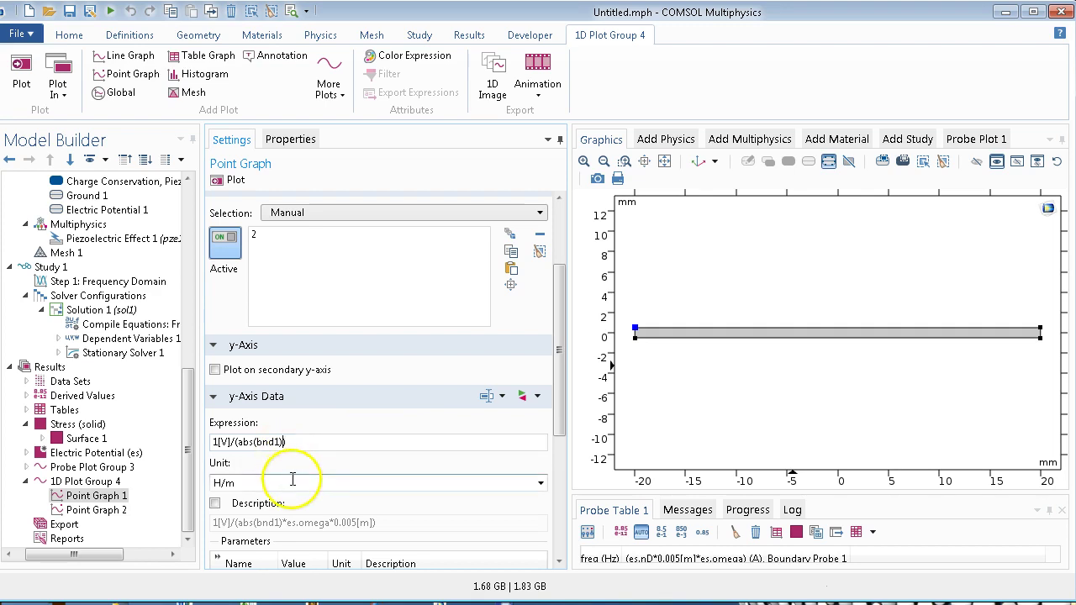
{"action": "key", "text": "Tab"}
Step: Fix the closing parenthesis so the expression plots 1[V]/(abs(bnd1)) in Ω at point 2
{"action": "left_click", "coordinate": [311, 456]}
{"action": "left_click", "coordinate": [328, 443]}
{"action": "type", "text": ")"}
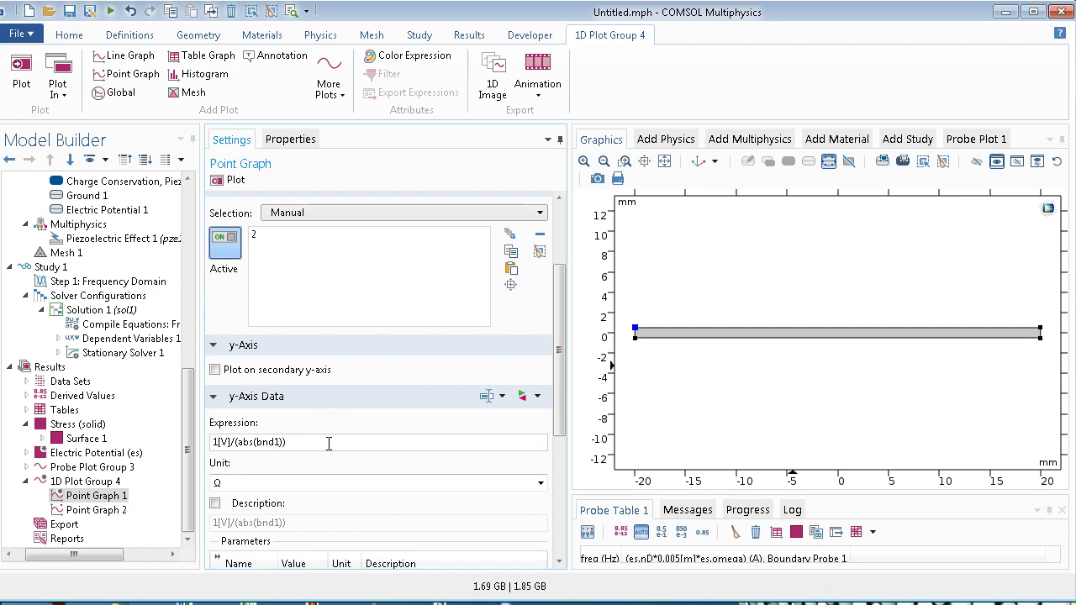
{"action": "left_click", "coordinate": [192, 471]}
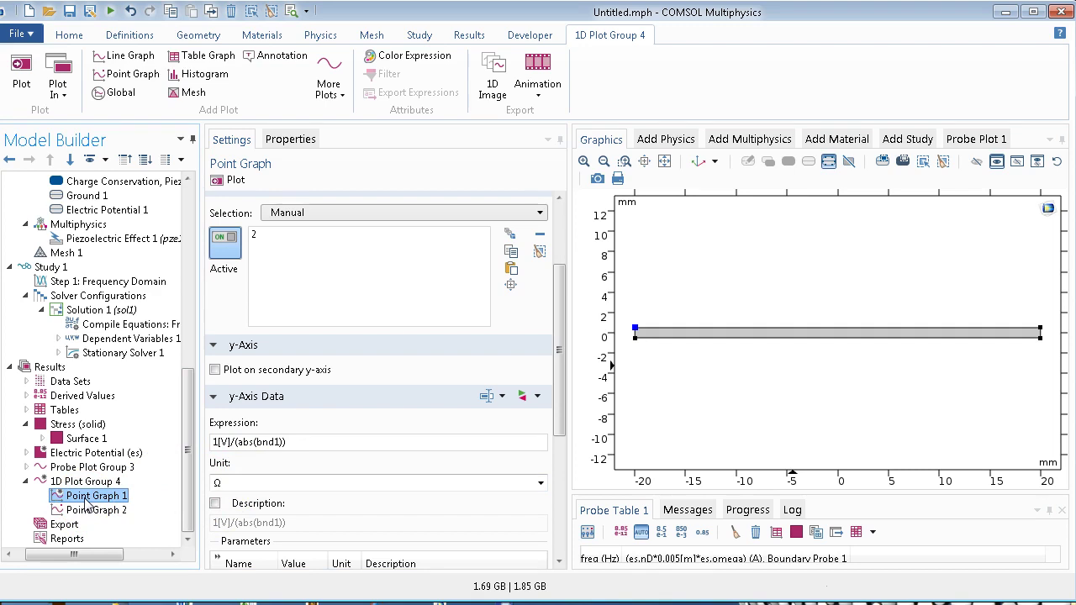
{"action": "left_click", "coordinate": [215, 443]}
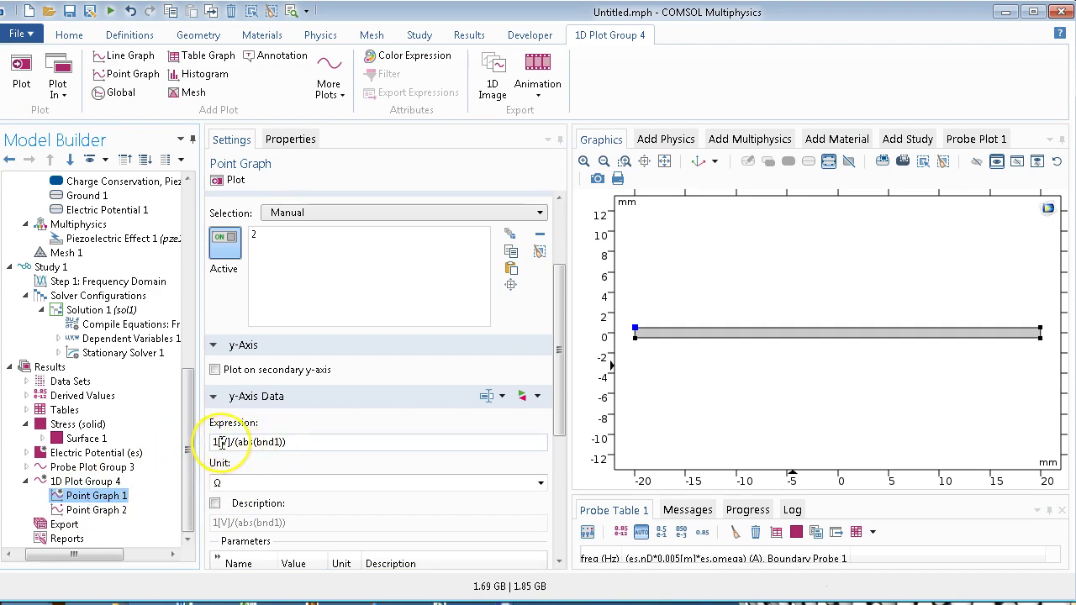
Step: Remove the leading minus from Point Graph 2's phase expression, giving atan(real(bnd1)/imag(bnd1))*180/pi
{"action": "left_click", "coordinate": [117, 511]}
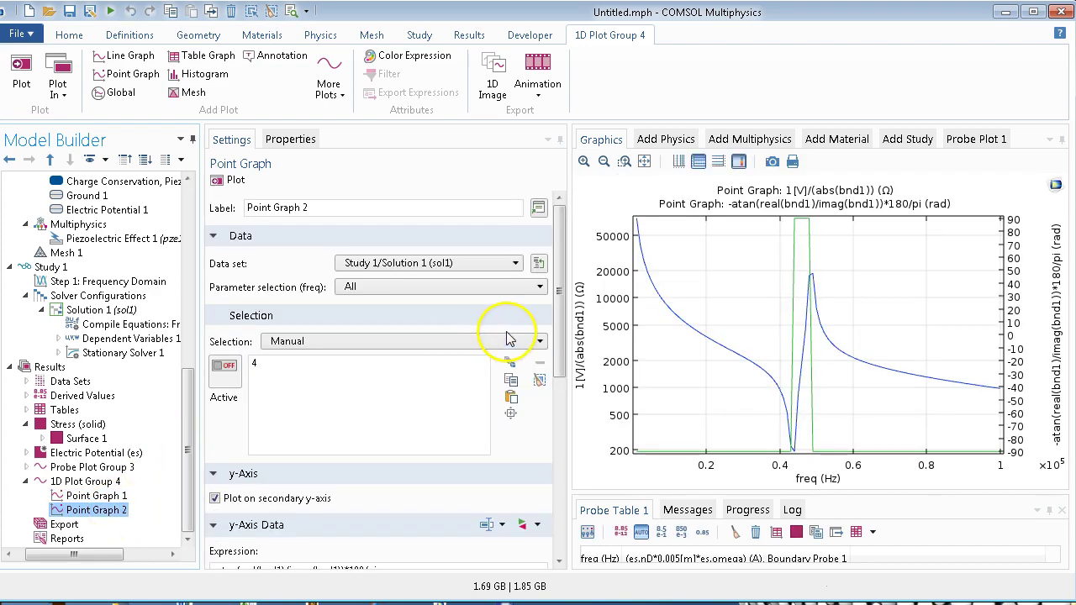
{"action": "scroll", "coordinate": [505, 353], "scroll_direction": "down", "scroll_amount": 3}
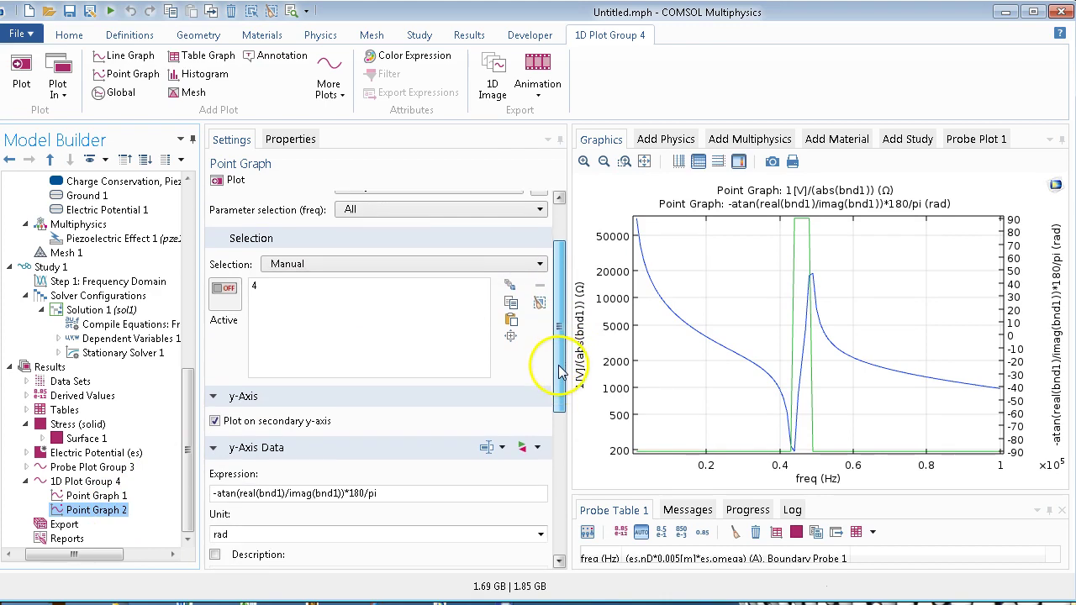
{"action": "left_click", "coordinate": [219, 475]}
{"action": "key", "text": "BackSpace"}
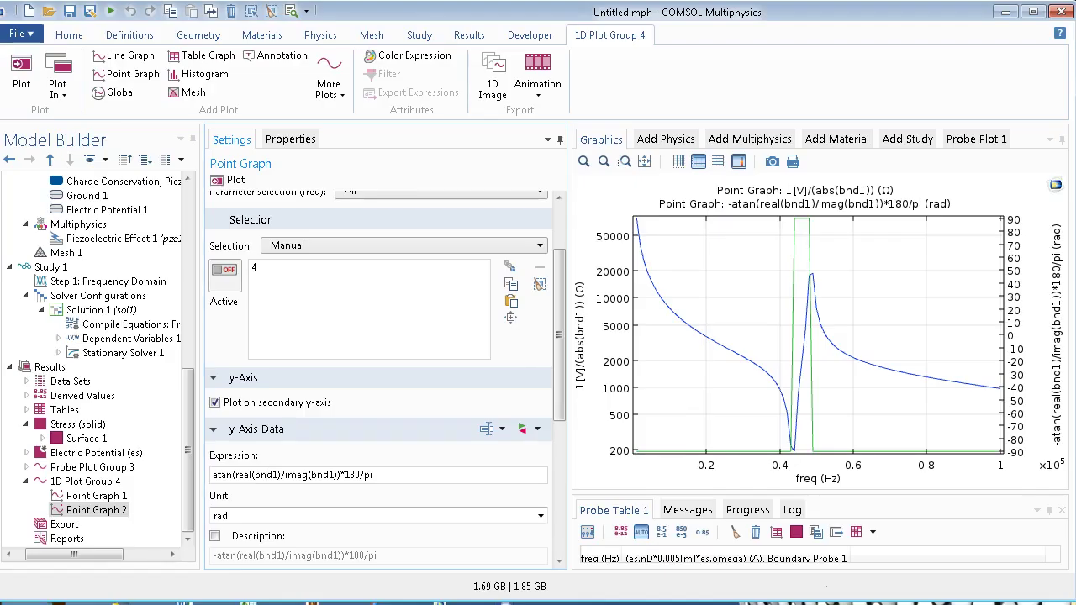
Step: Replot the unsigned phase, then restore -atan(real(bnd1)/imag(bnd1))*180/pi and replot
{"action": "key", "text": "alt"}
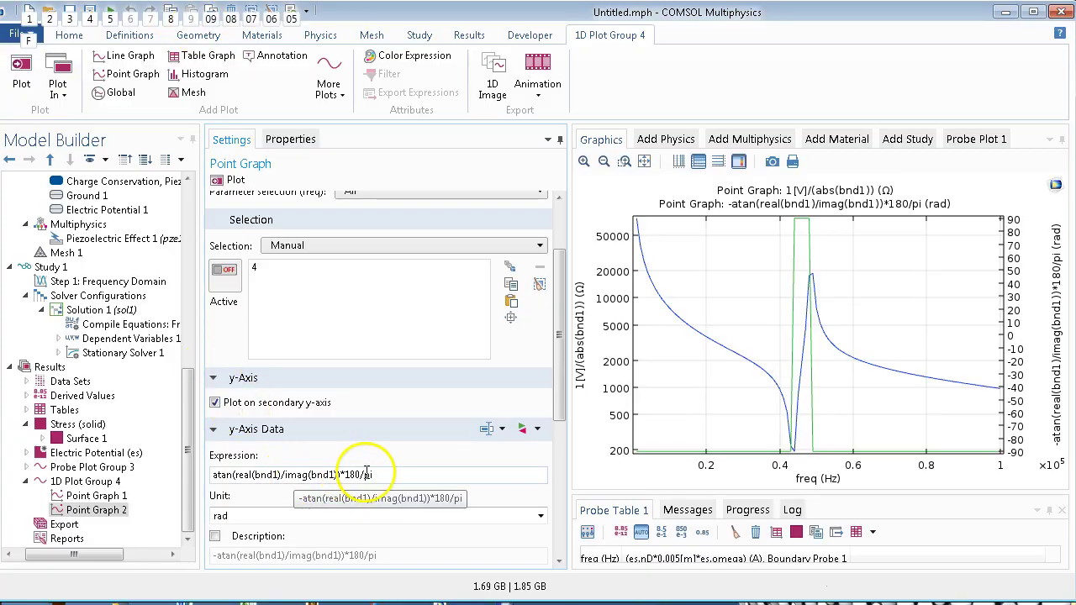
{"action": "left_click", "coordinate": [226, 183]}
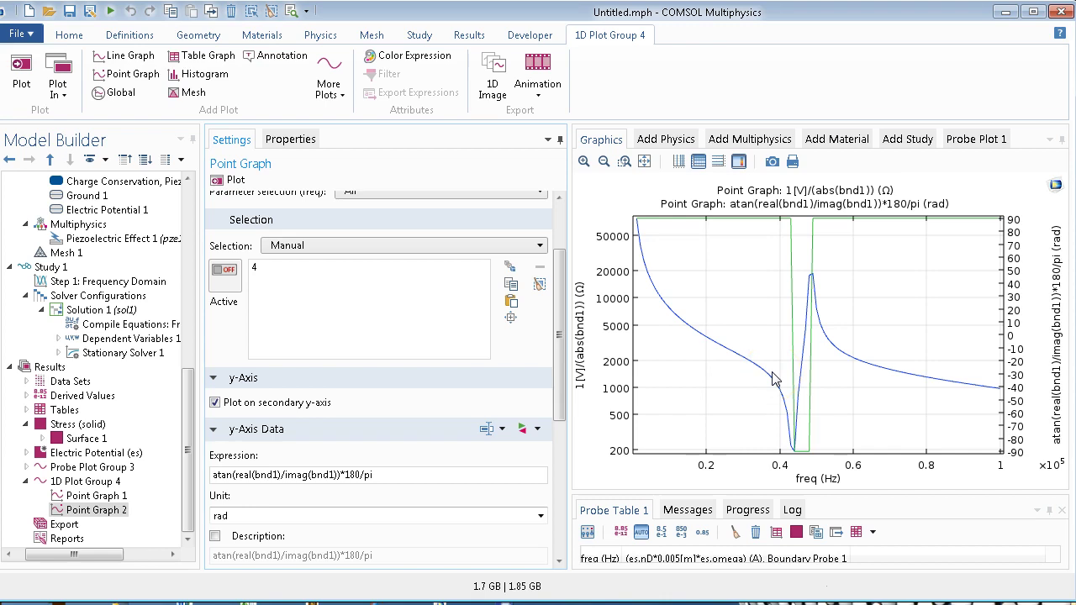
{"action": "left_click", "coordinate": [216, 476]}
{"action": "type", "text": "-"}
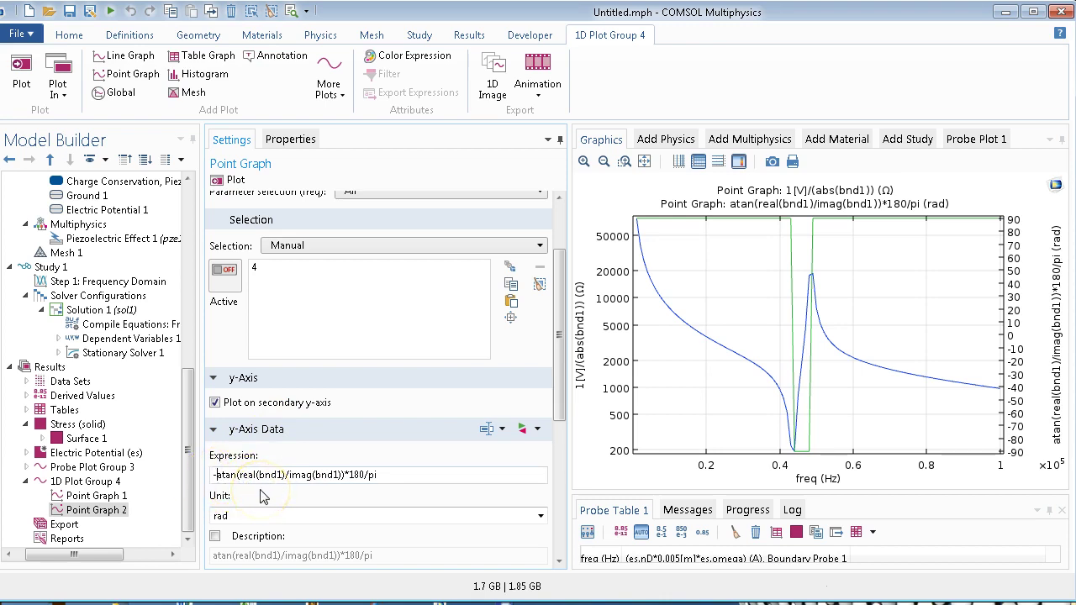
{"action": "left_click", "coordinate": [235, 181]}
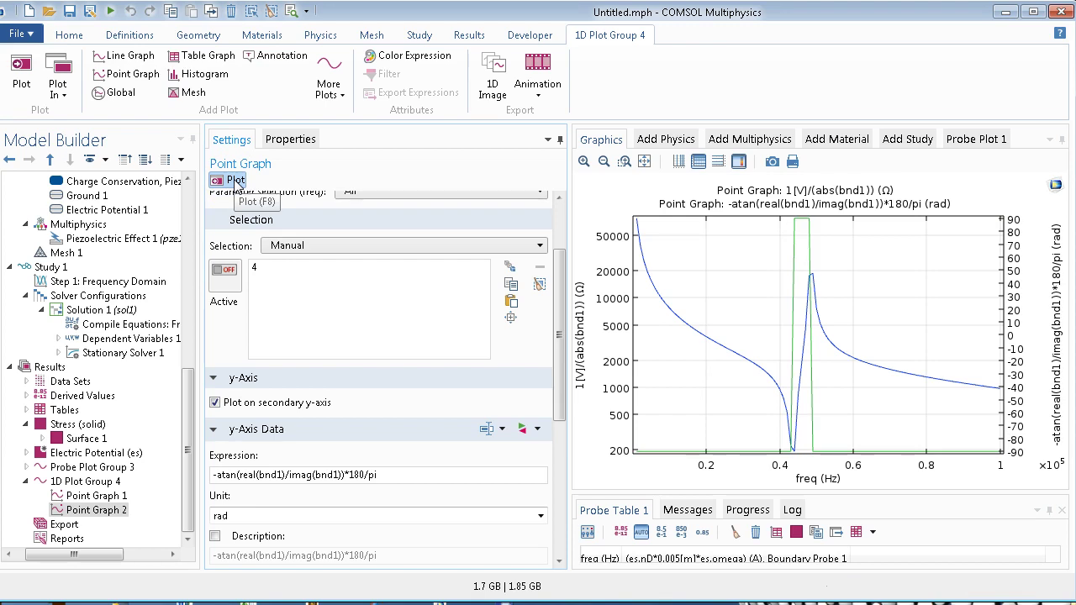
{"action": "left_click", "coordinate": [214, 475]}
{"action": "key", "text": "BackSpace"}
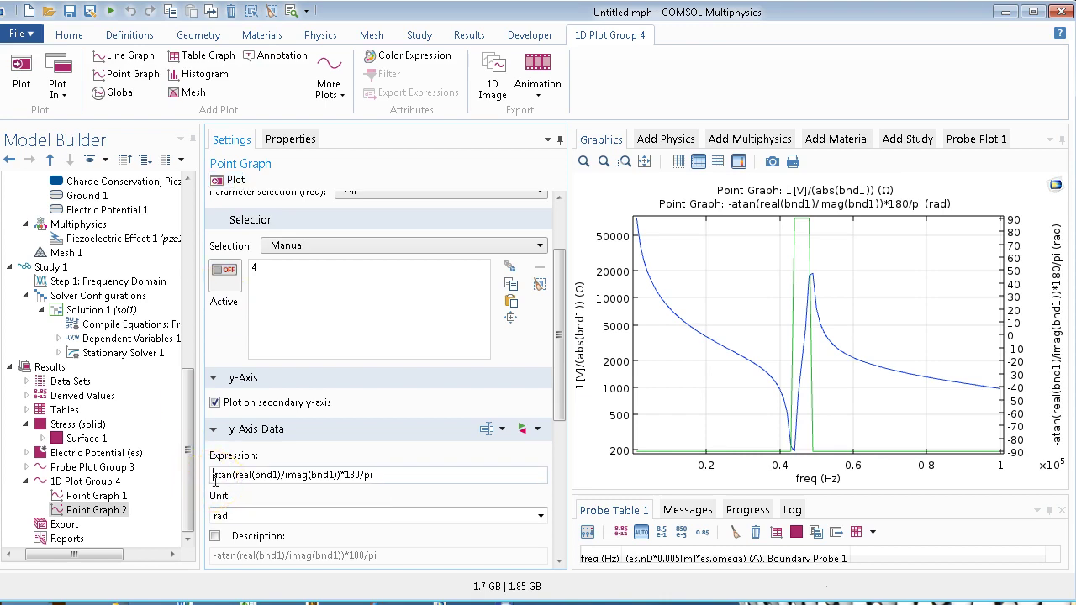
{"action": "key", "text": "Right"}
{"action": "key", "text": "Right"}
{"action": "left_click", "coordinate": [257, 475]}
{"action": "type", "text": "1/"}
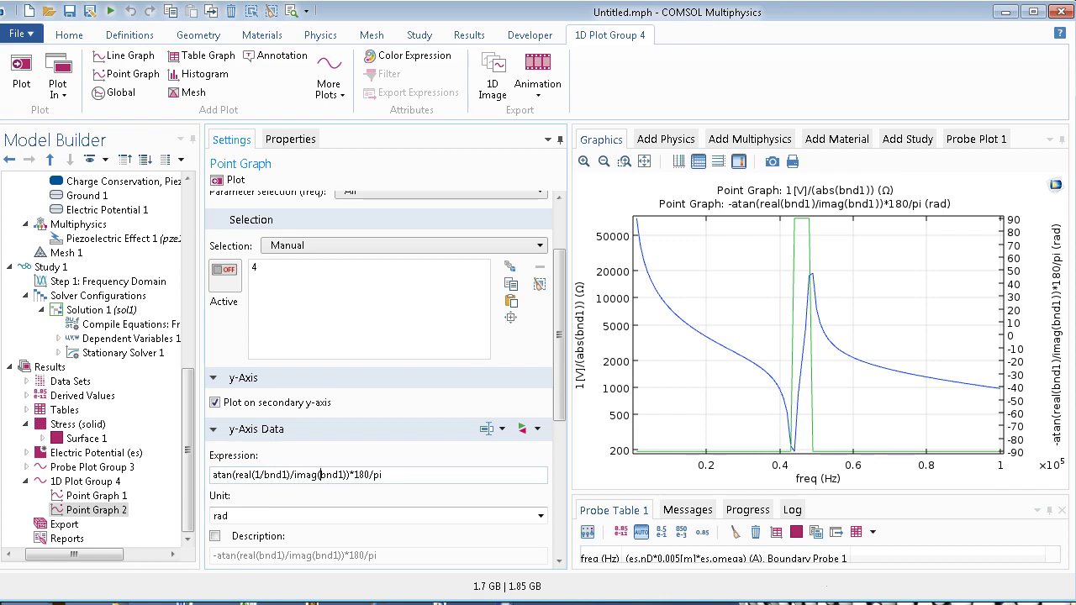
{"action": "left_click", "coordinate": [327, 475]}
{"action": "type", "text": "1/"}
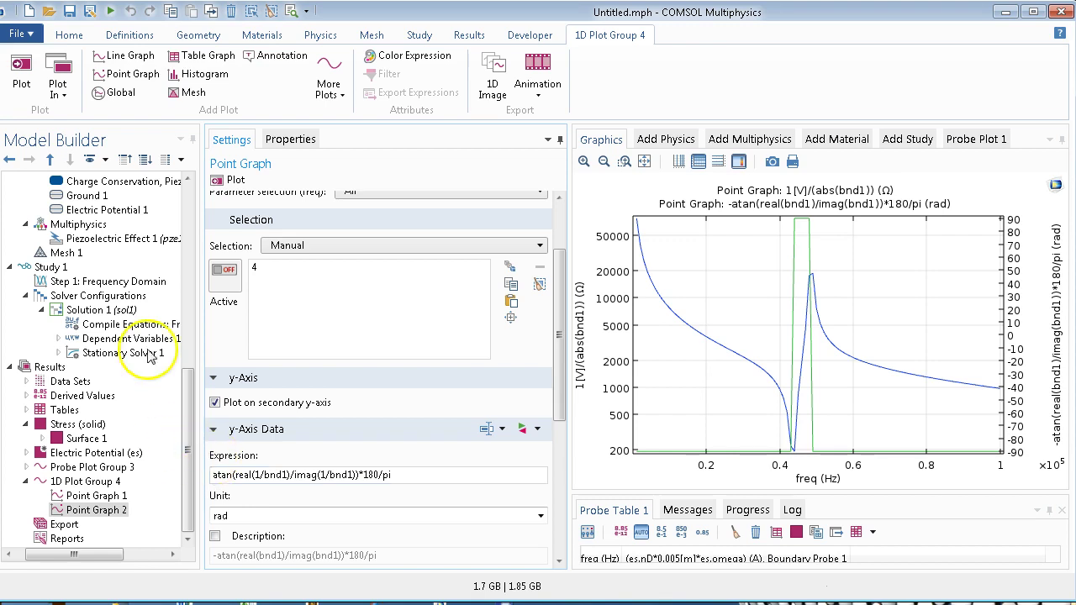
{"action": "left_click", "coordinate": [225, 182]}
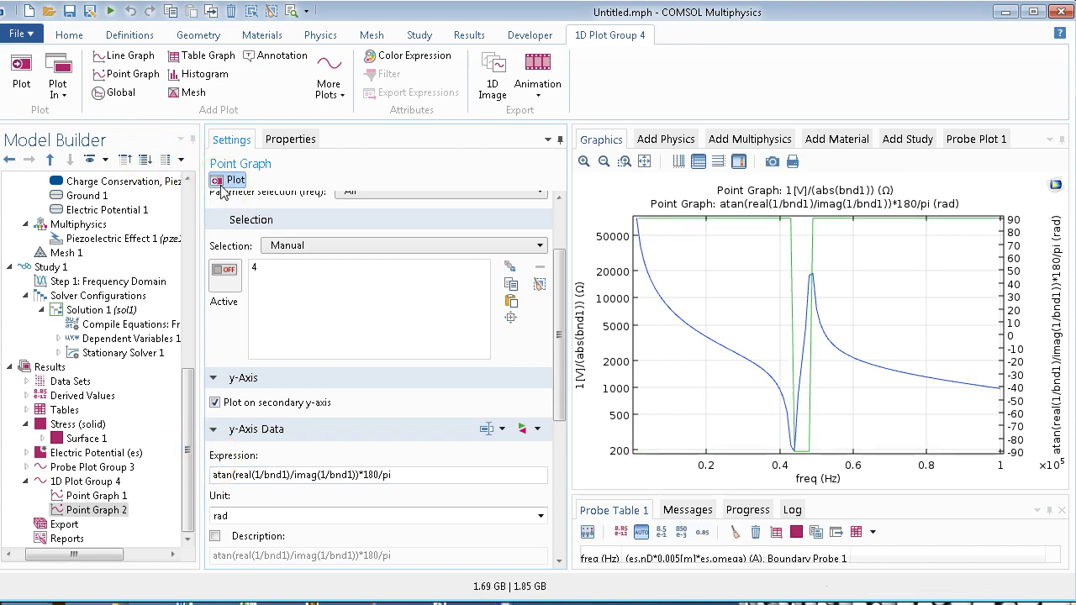
{"action": "left_click", "coordinate": [258, 475]}
{"action": "key", "text": "BackSpace"}
{"action": "key", "text": "BackSpace"}
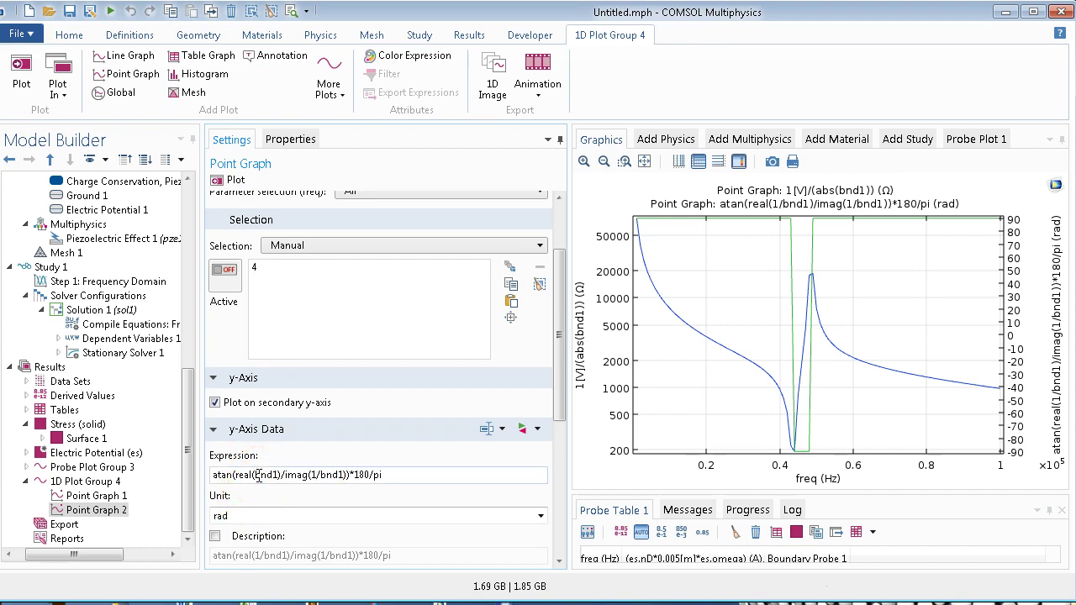
{"action": "key", "text": "BackSpace"}
{"action": "key", "text": "BackSpace"}
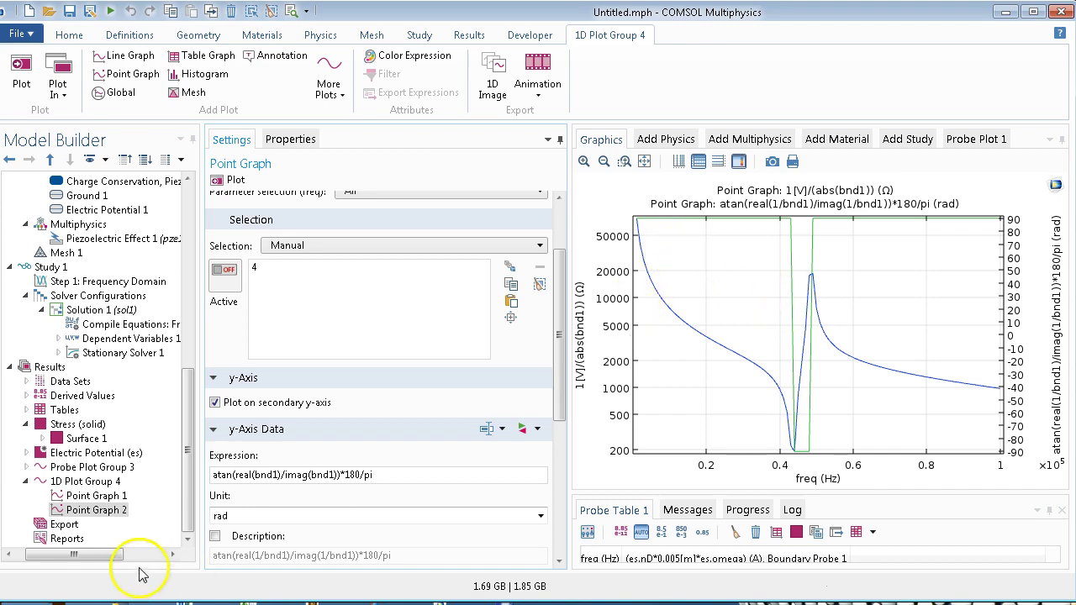
{"action": "type", "text": "-"}
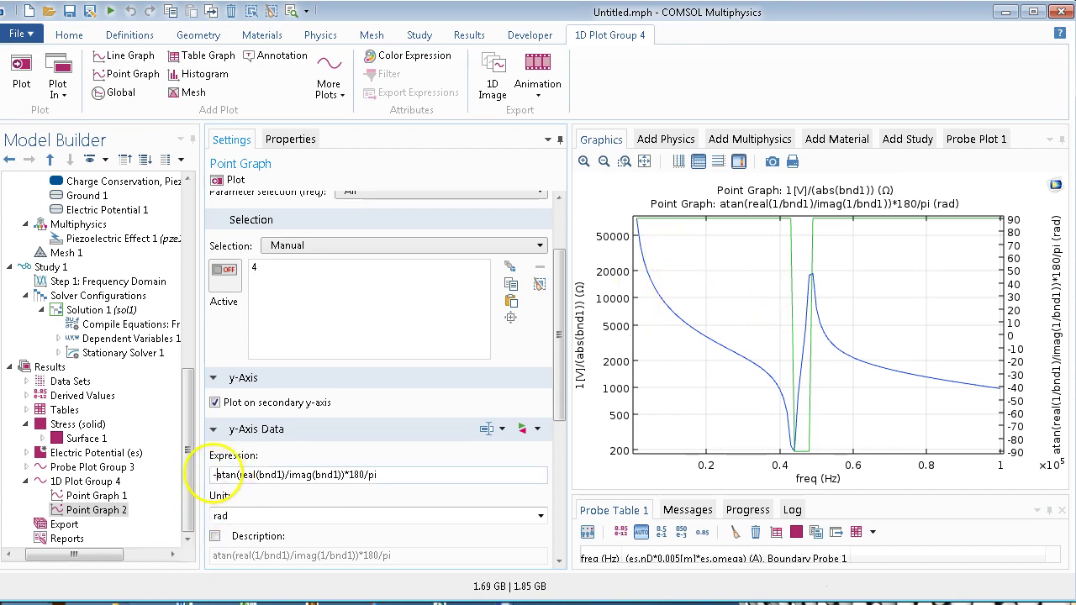
{"action": "left_click", "coordinate": [219, 181]}
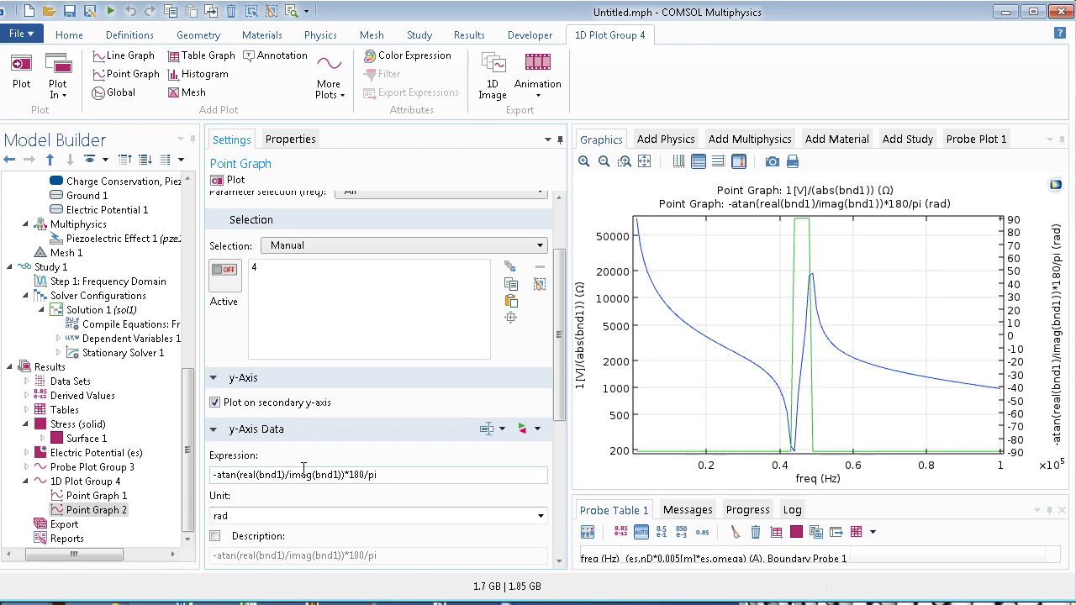
Step: Show Point Graph 1's y-axis expression 1[V]/(abs(bnd1)) in Ω
{"action": "left_click", "coordinate": [119, 497]}
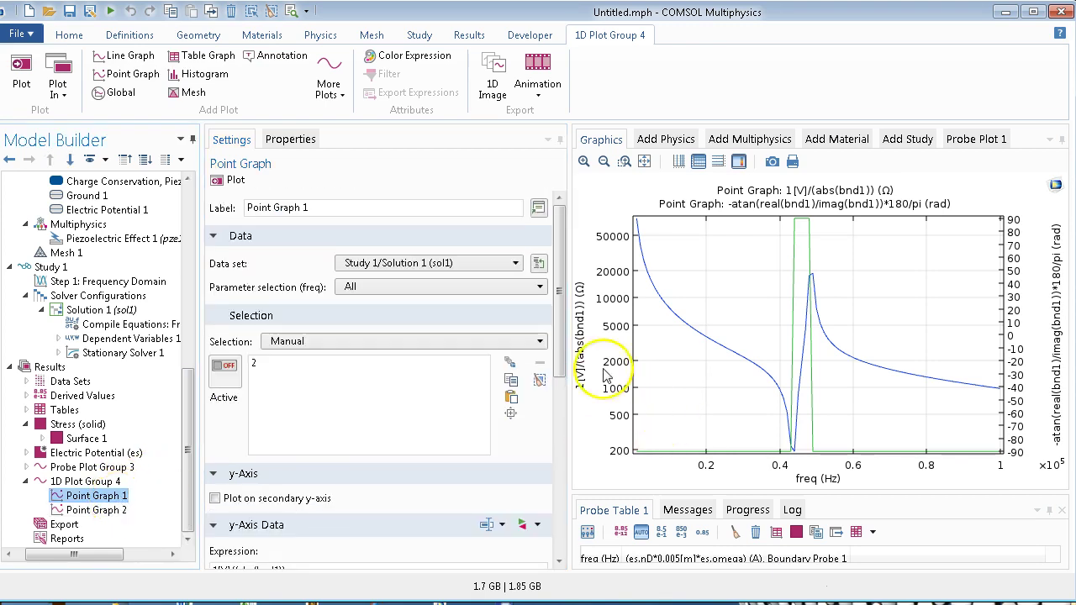
{"action": "left_click_drag", "start_coordinate": [560, 336], "coordinate": [560, 395]}
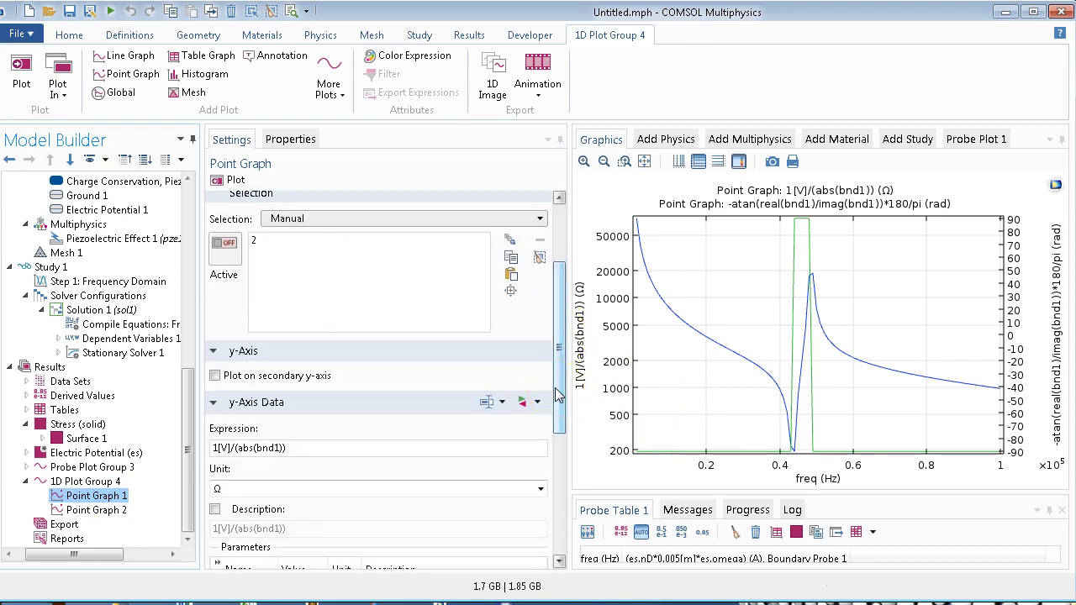